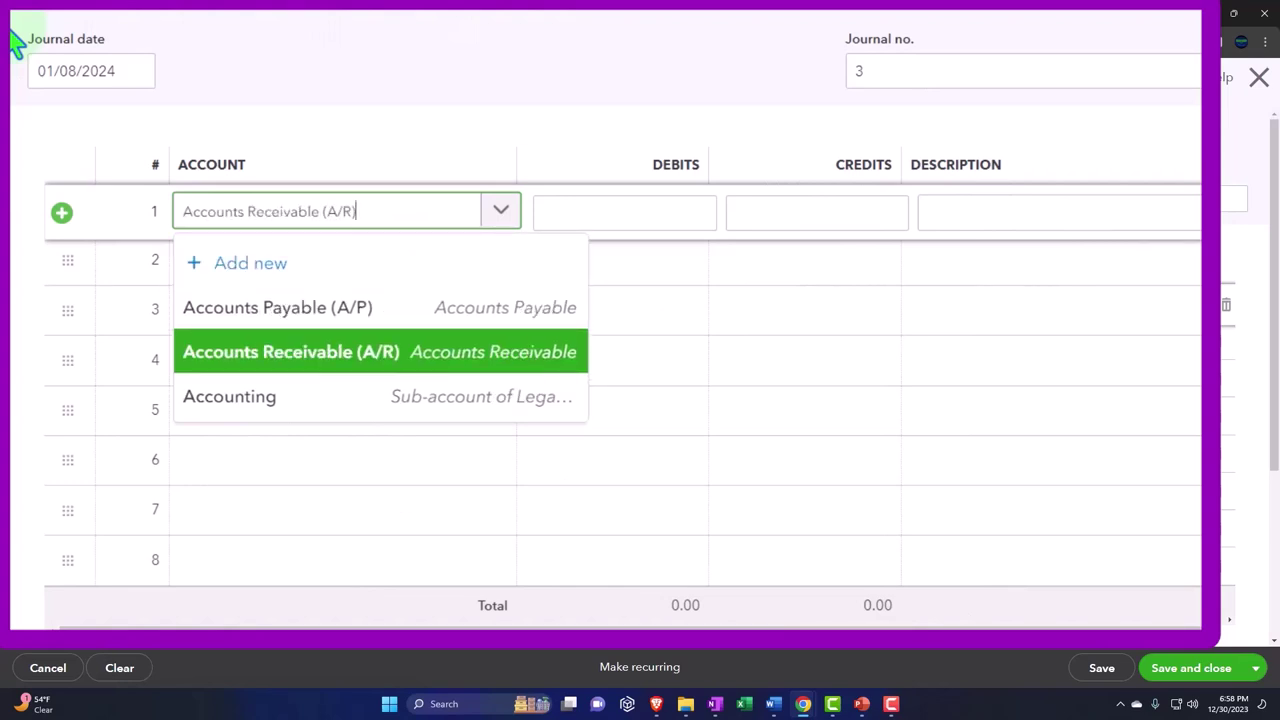
# Enter a 600.00 debit to Accounts Receivable (A/R) on the first line of the journal entry.
pyautogui.press('Tab')
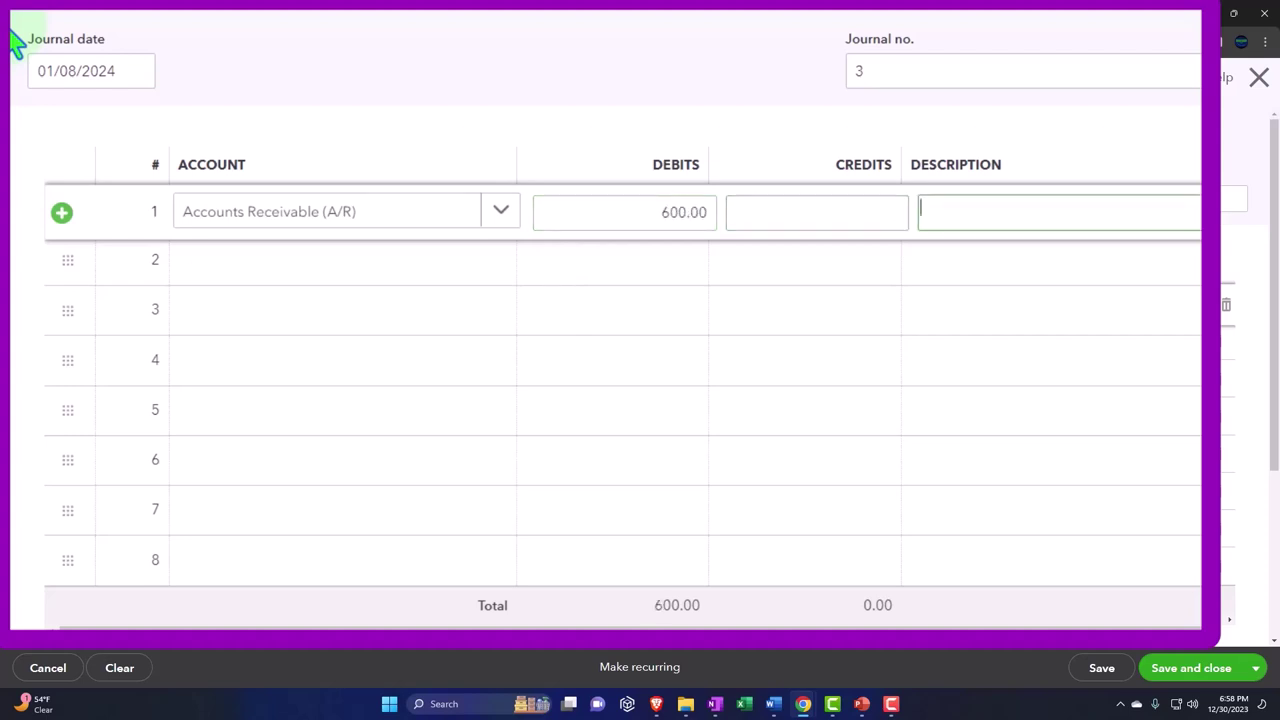
pyautogui.press('Tab')
pyautogui.press('Tab')
pyautogui.press('Tab')
pyautogui.press('Tab')
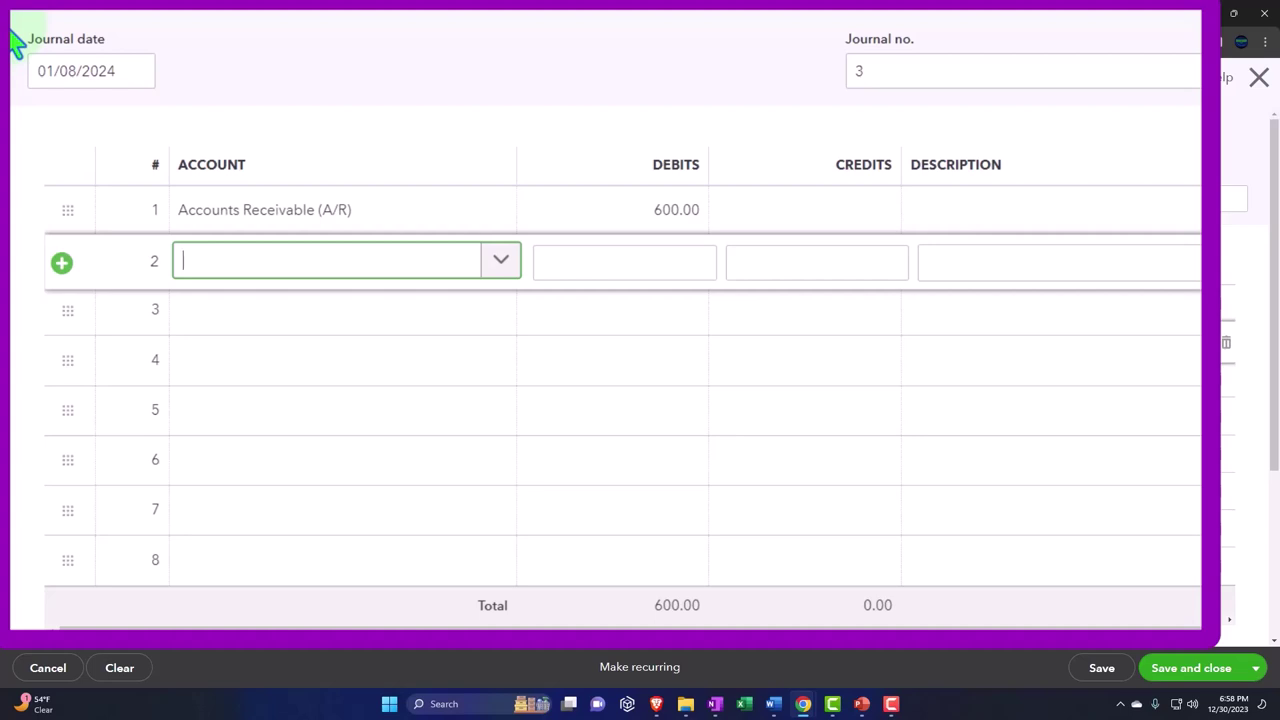
# Create a new account named Income for line 2, with account type Income and detail type Other Primary Income.
pyautogui.write('Income')
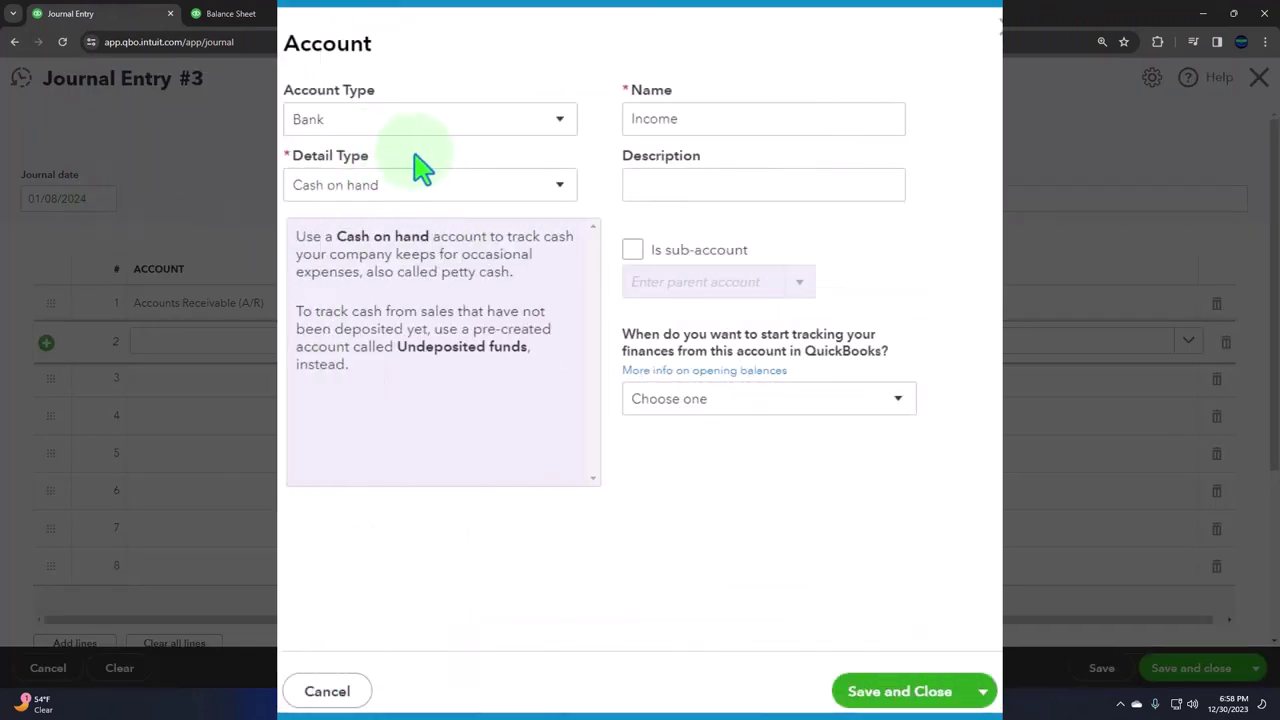
pyautogui.click(537, 121)
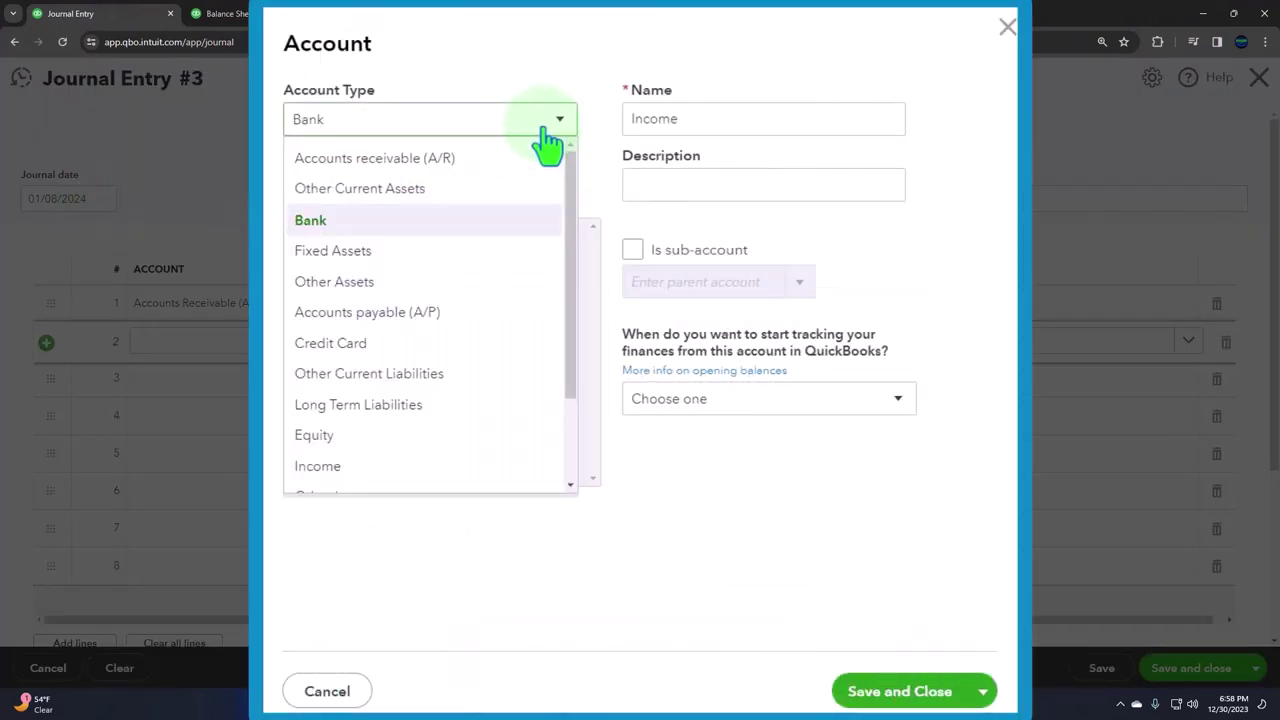
pyautogui.click(418, 468)
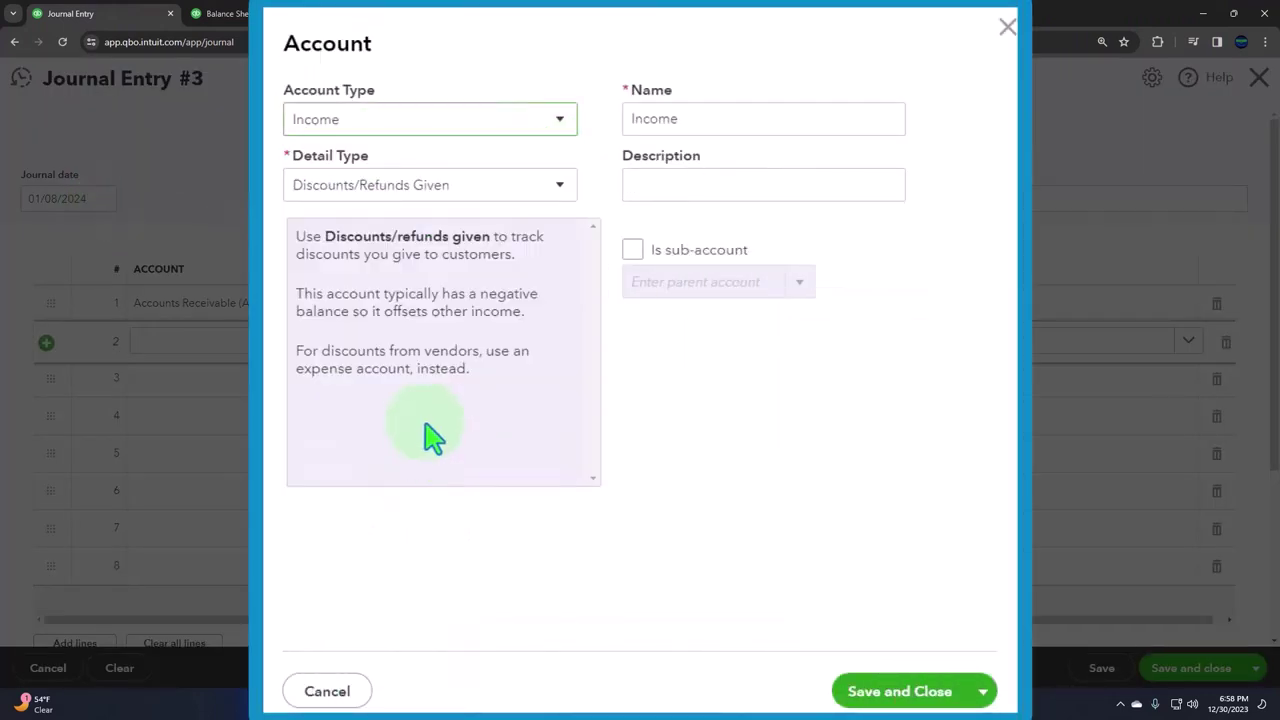
pyautogui.click(443, 198)
pyautogui.click(434, 288)
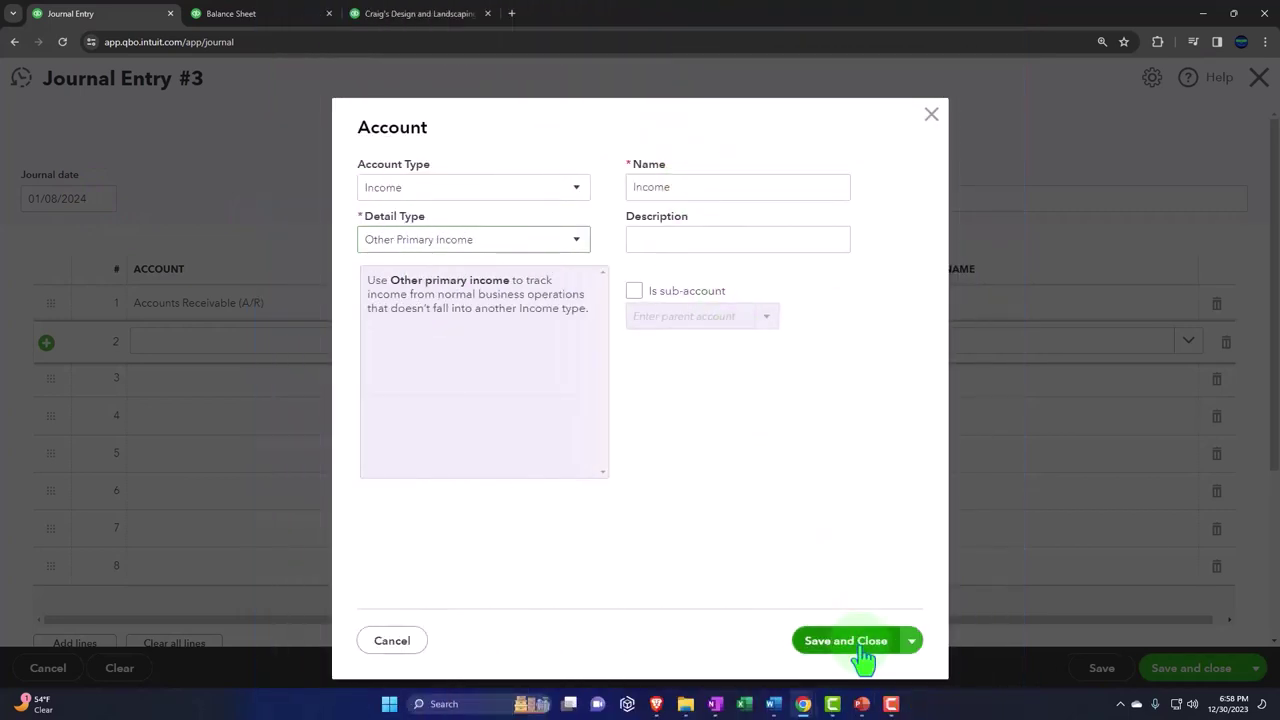
pyautogui.click(857, 643)
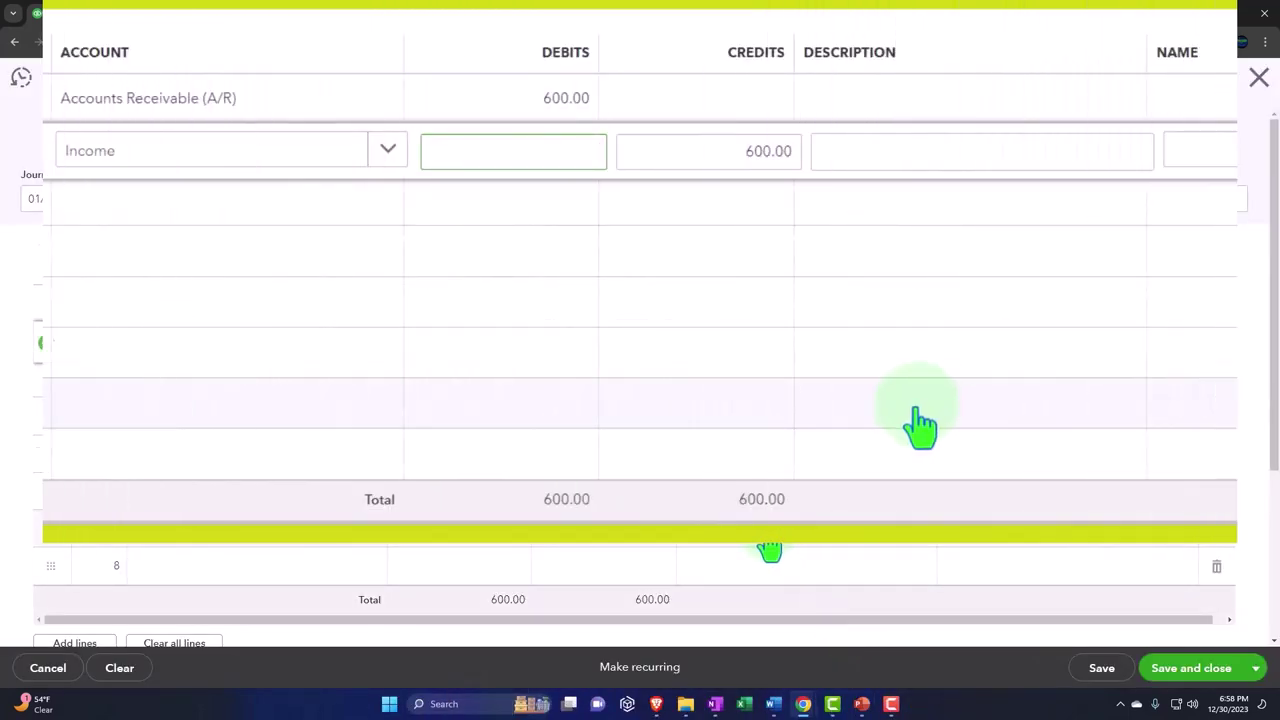
# Credit 600.00 to the Income account on line 2 and try to save and close the journal entry.
pyautogui.press('Tab')
pyautogui.press('Tab')
pyautogui.press('Tab')
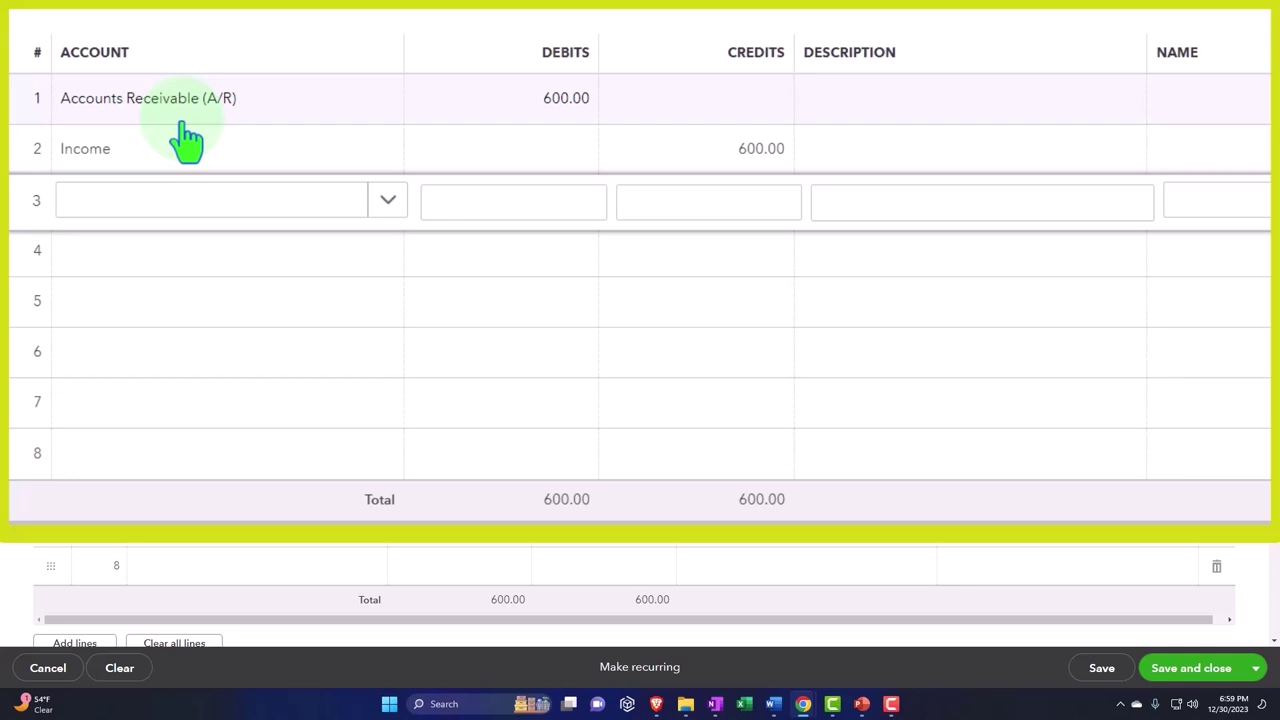
pyautogui.click(1206, 676)
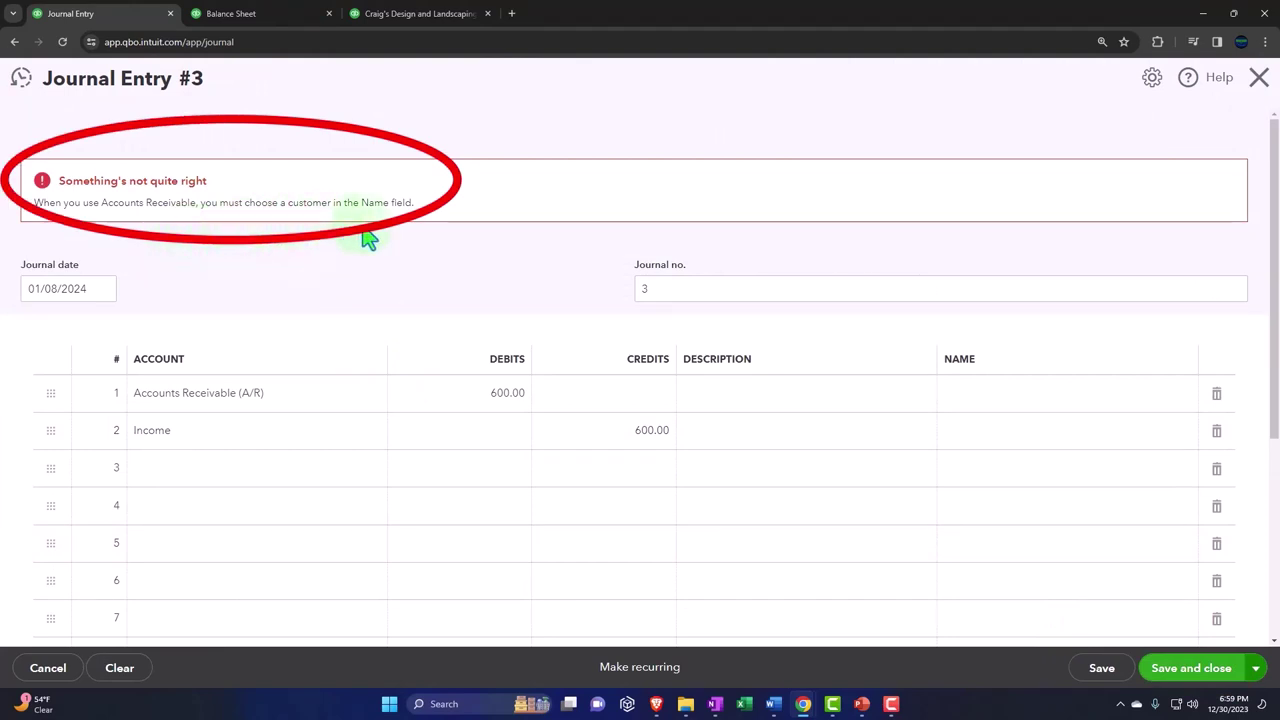
# Add a new customer named Customer 1 to the Accounts Receivable line, and save and close the journal entry.
pyautogui.click(1017, 408)
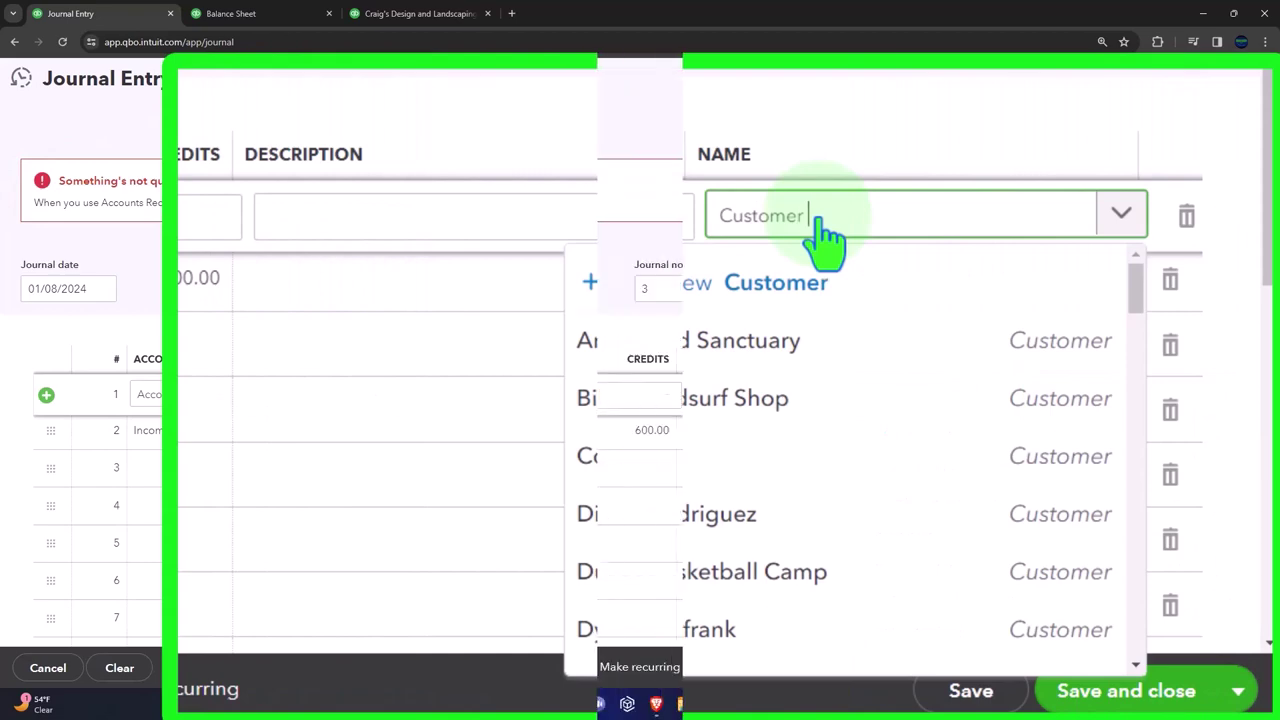
pyautogui.click(1017, 408)
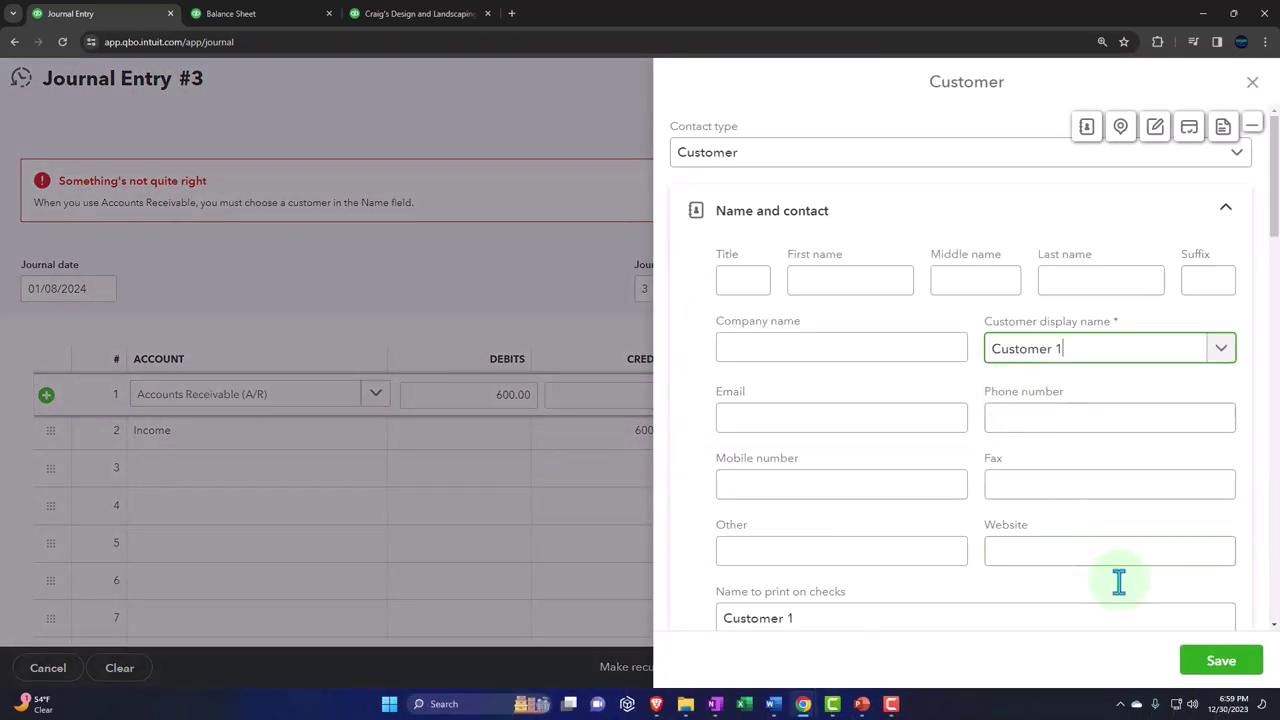
pyautogui.click(1220, 662)
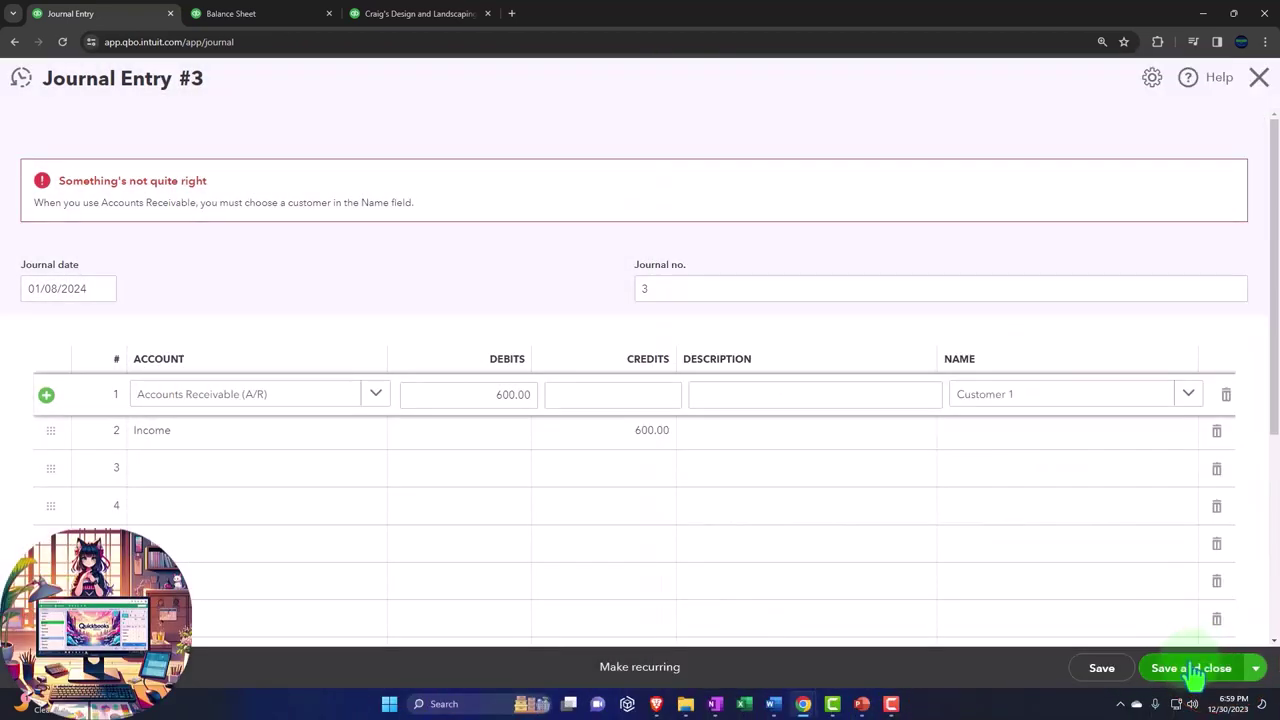
pyautogui.click(1192, 672)
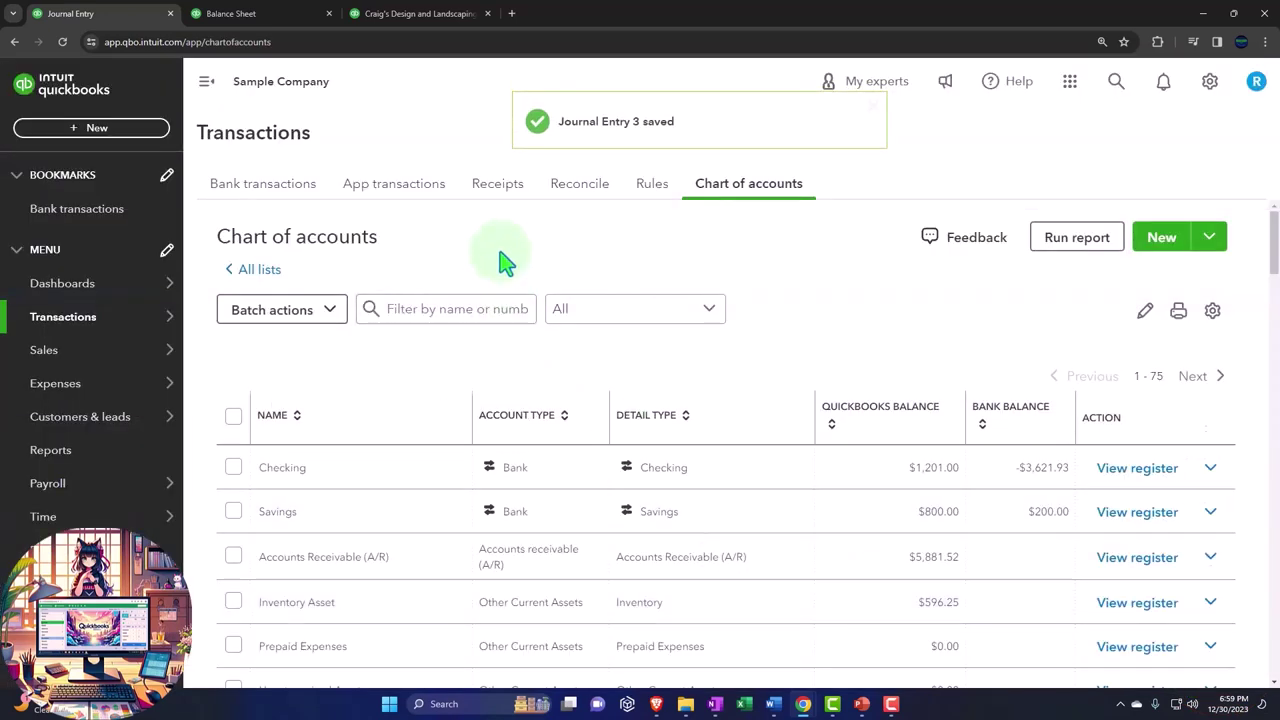
# Rerun the Balance Sheet report, examine the transactions behind the Accounts Receivable (A/R) balance, and return to the report.
pyautogui.click(265, 22)
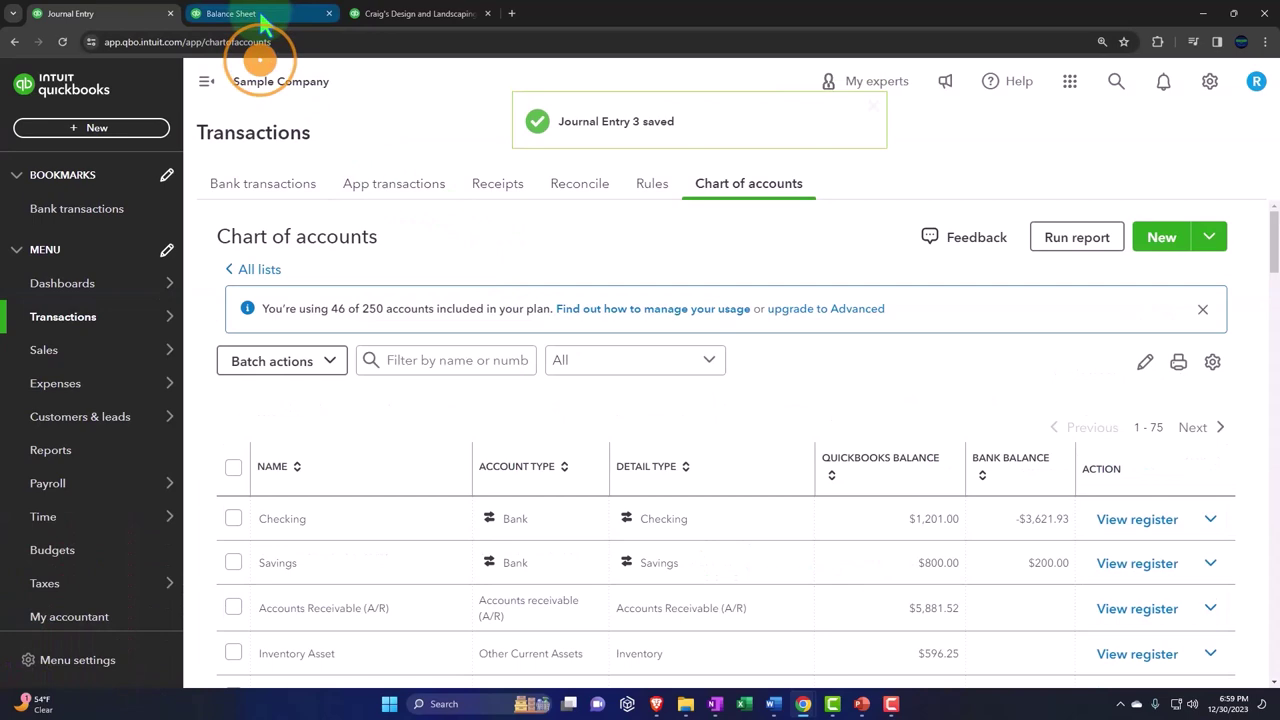
pyautogui.scroll(3, 727, 435)
pyautogui.scroll(5, 728, 434)
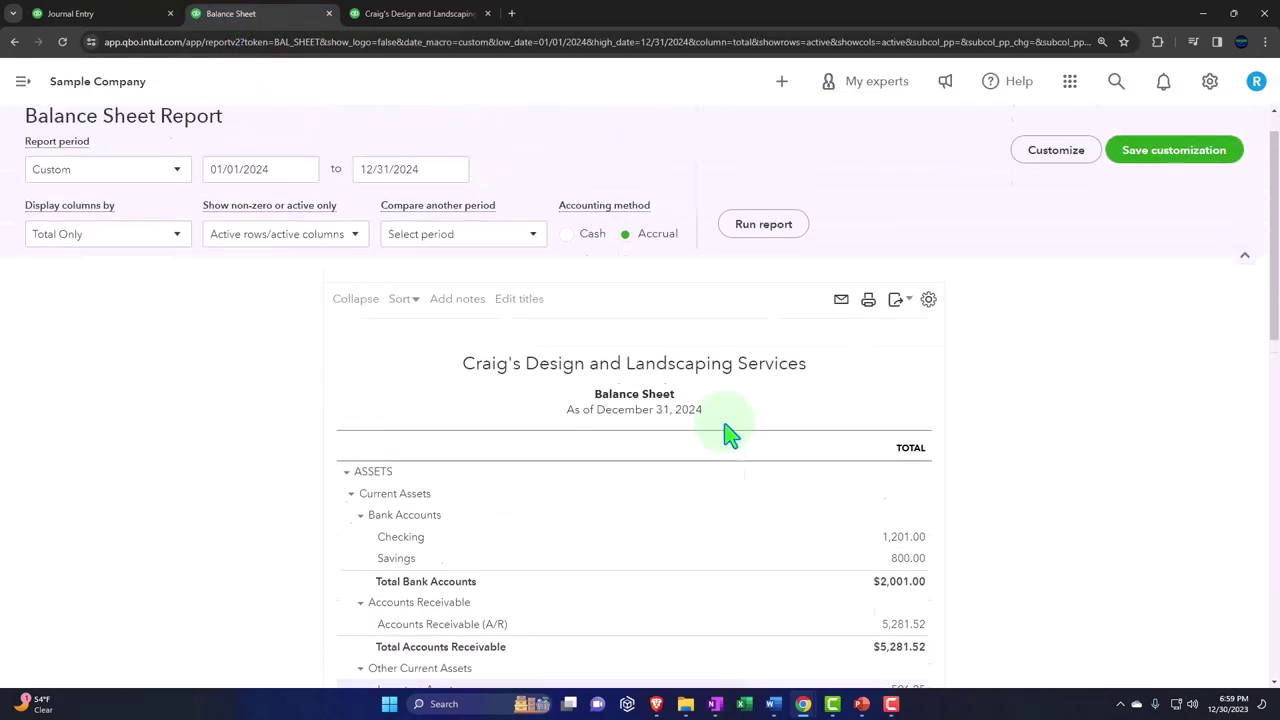
pyautogui.click(762, 271)
pyautogui.scroll(-2, 760, 285)
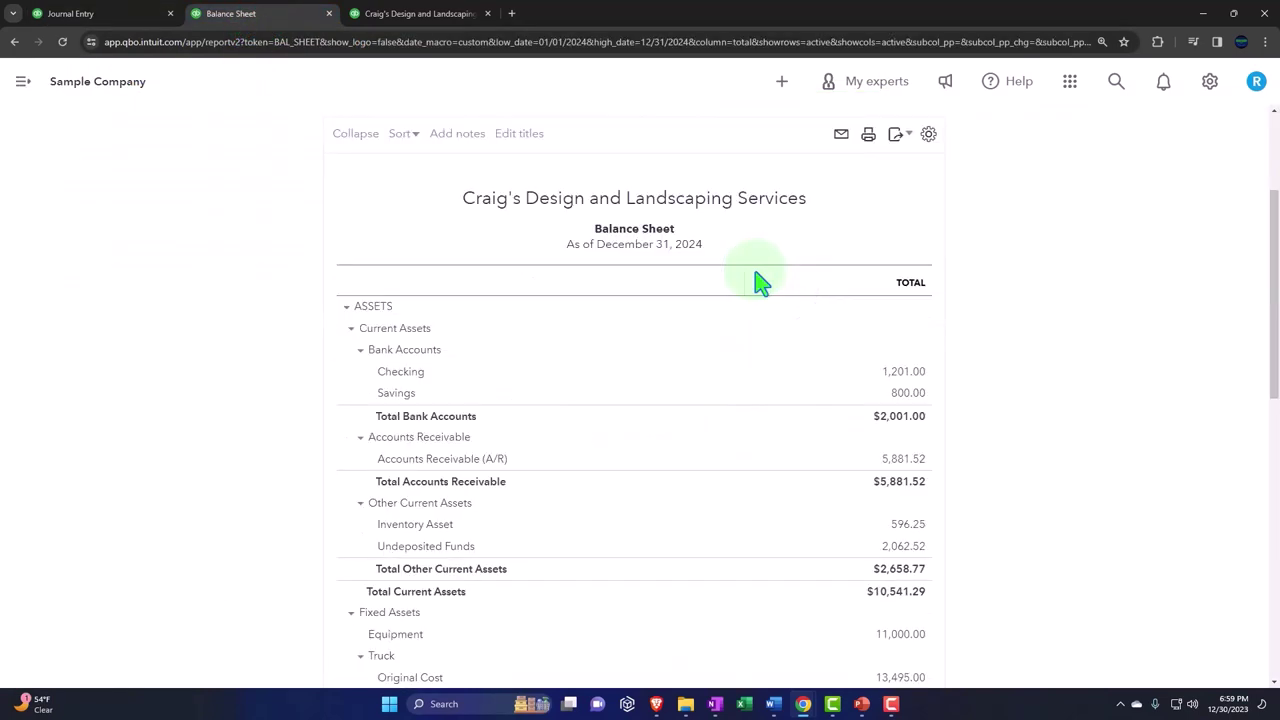
pyautogui.scroll(-1, 757, 288)
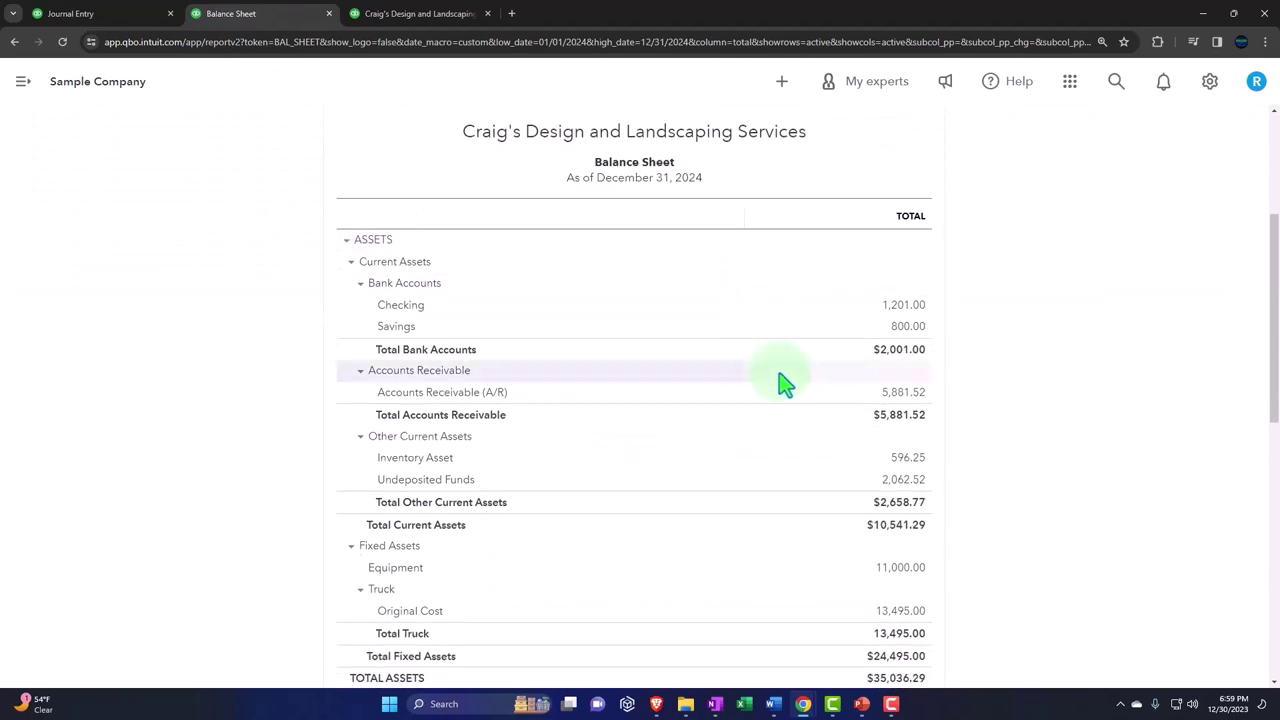
pyautogui.click(903, 395)
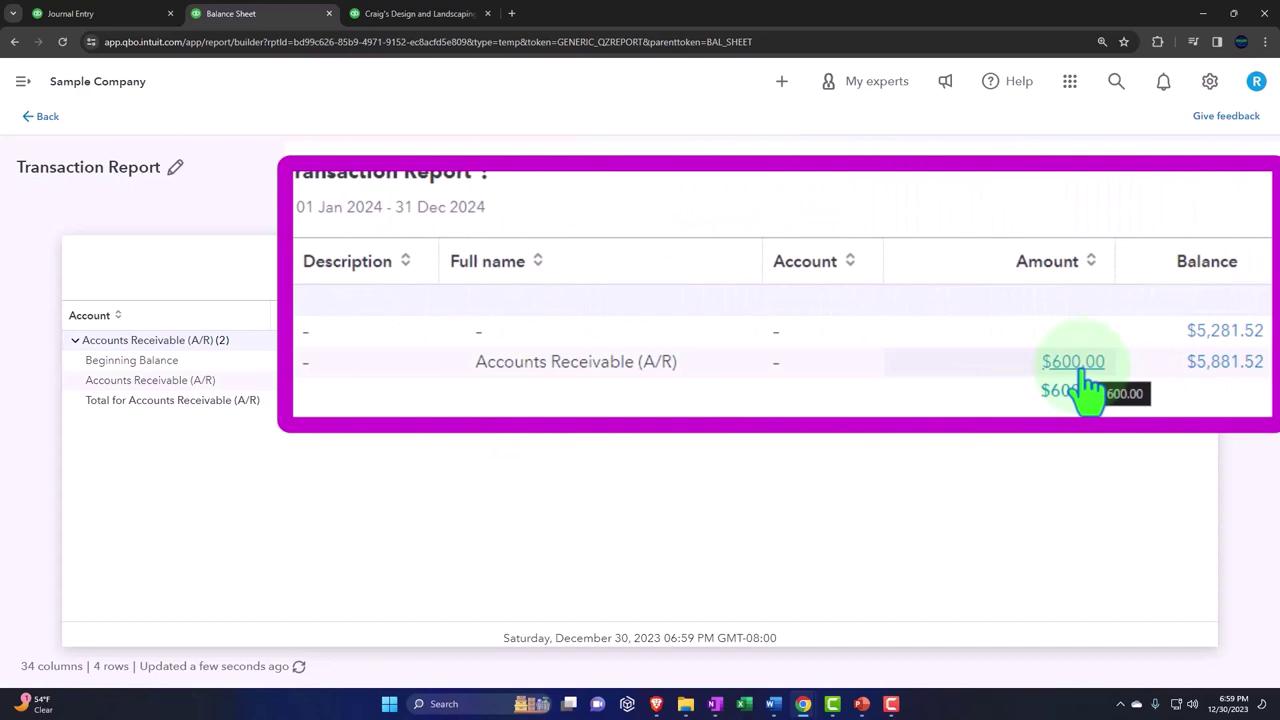
pyautogui.click(44, 118)
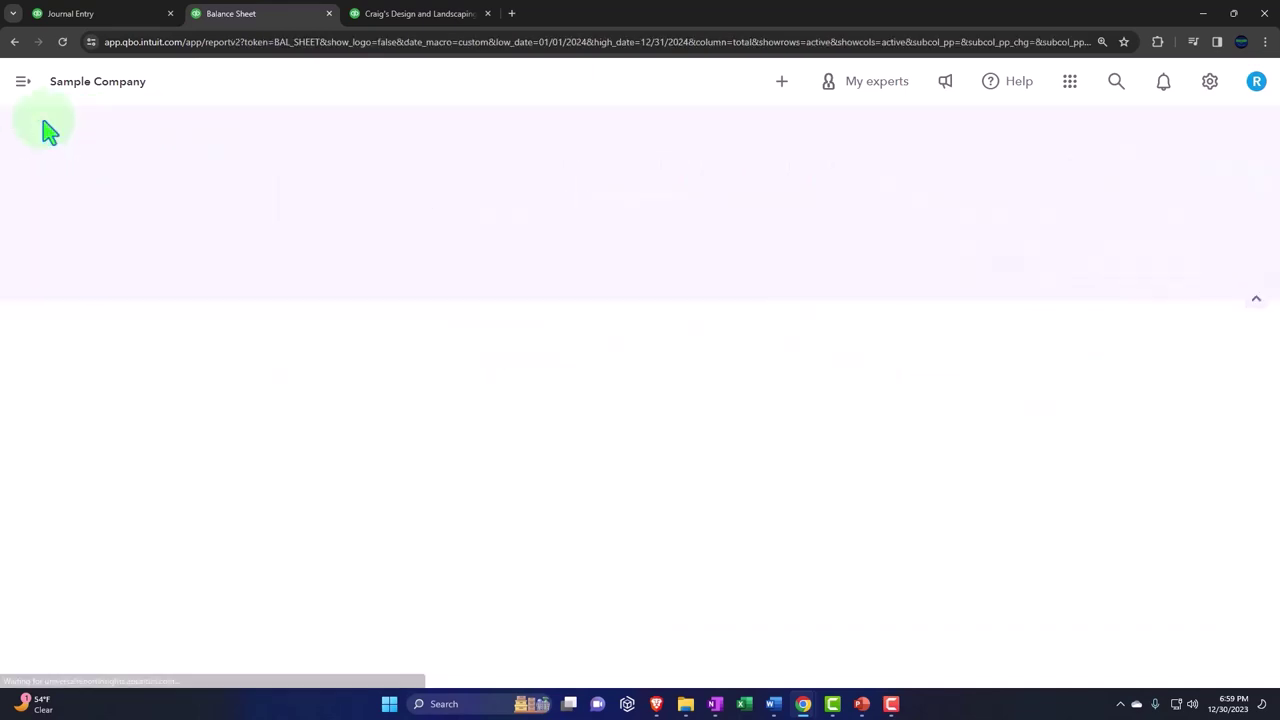
# Run the Profit and Loss report for the period 01/01/2024 to 12/31/2024.
pyautogui.click(405, 13)
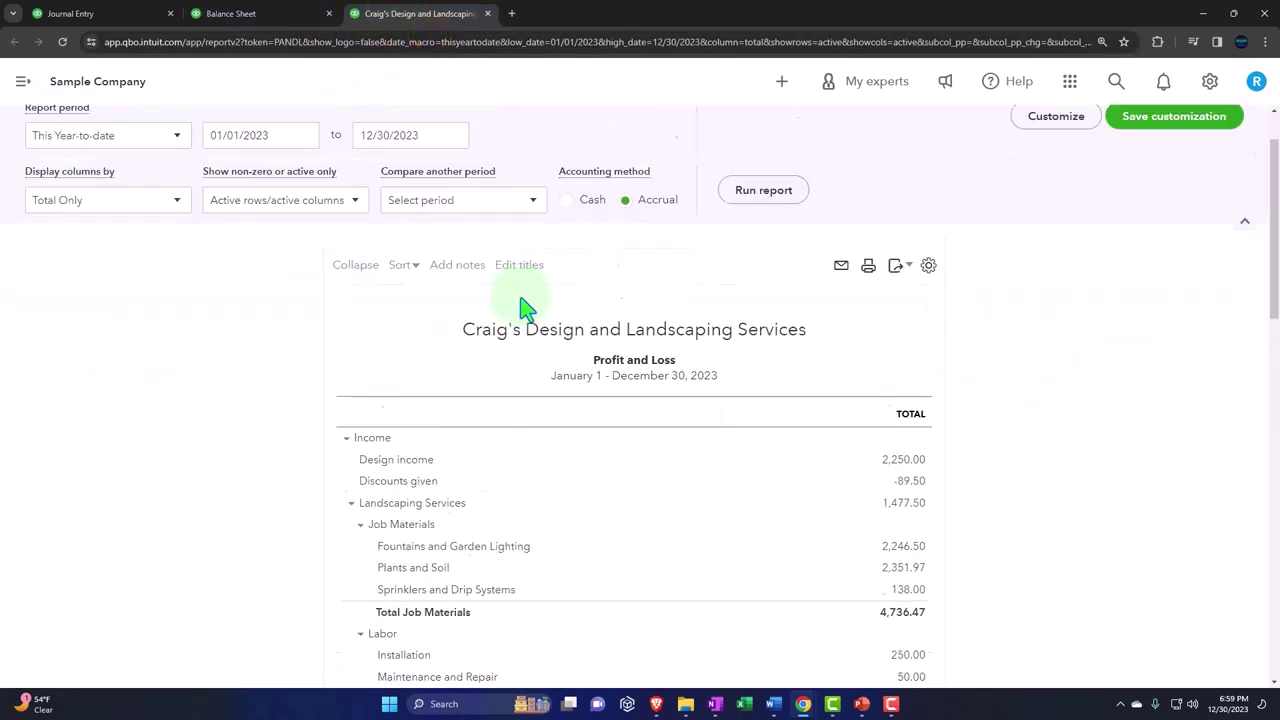
pyautogui.scroll(2, 560, 300)
pyautogui.click(752, 270)
pyautogui.scroll(-2, 757, 277)
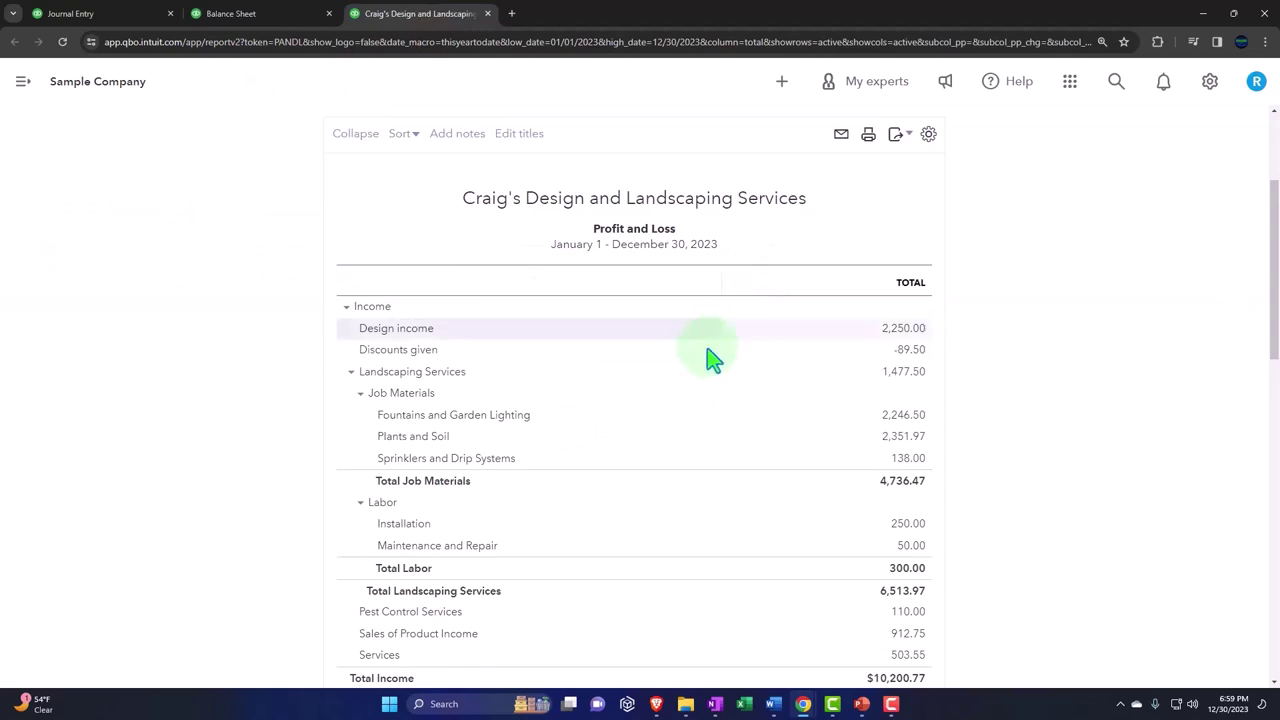
pyautogui.click(660, 397)
pyautogui.scroll(2, 660, 397)
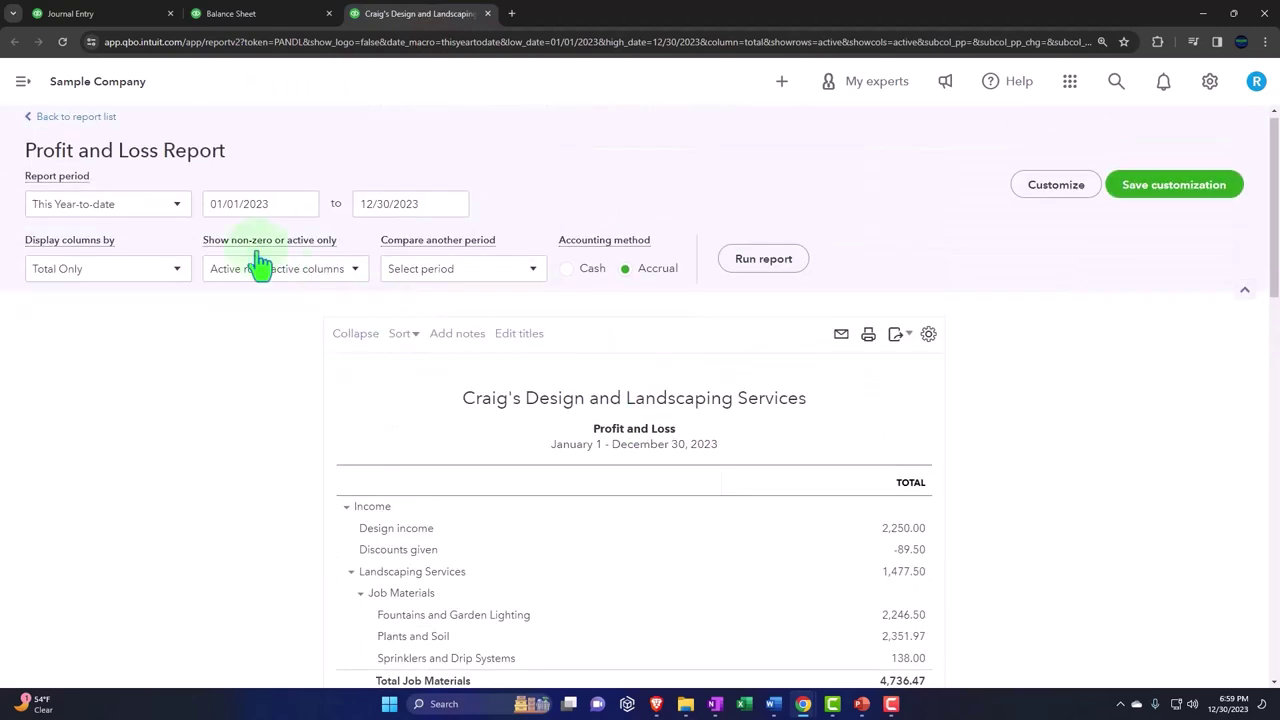
pyautogui.click(266, 205)
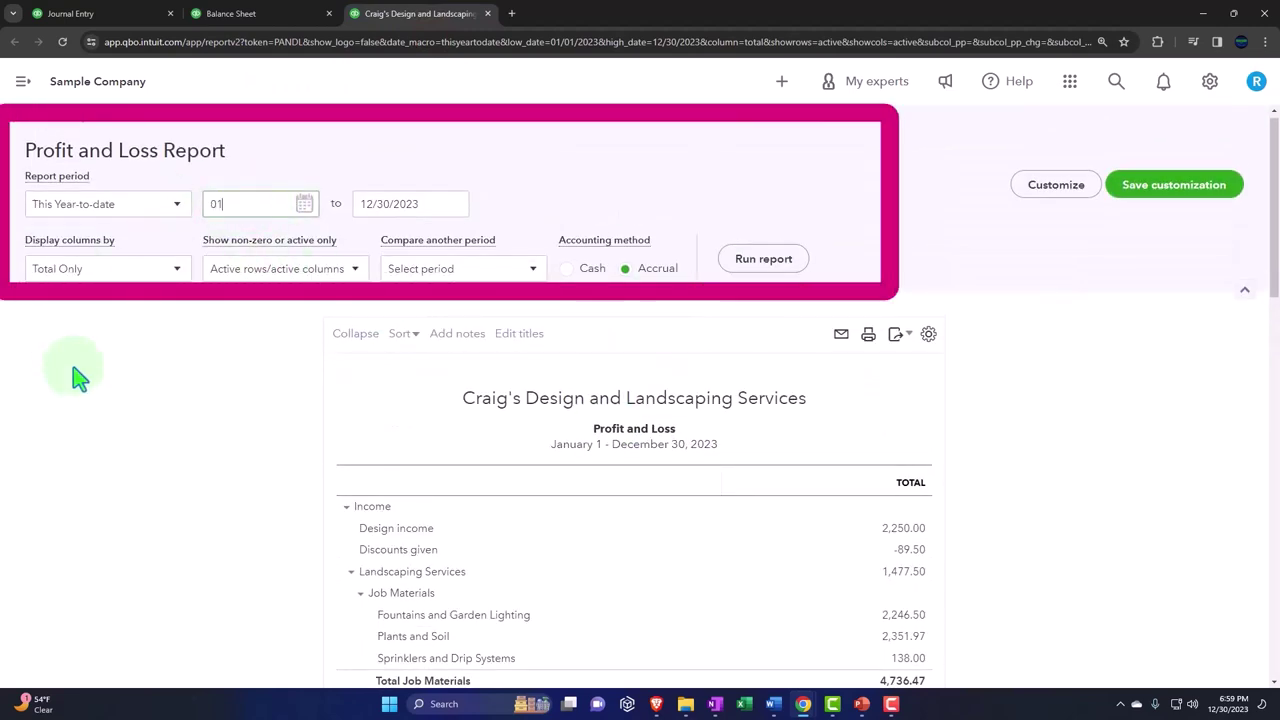
pyautogui.press('Tab')
pyautogui.write('12')
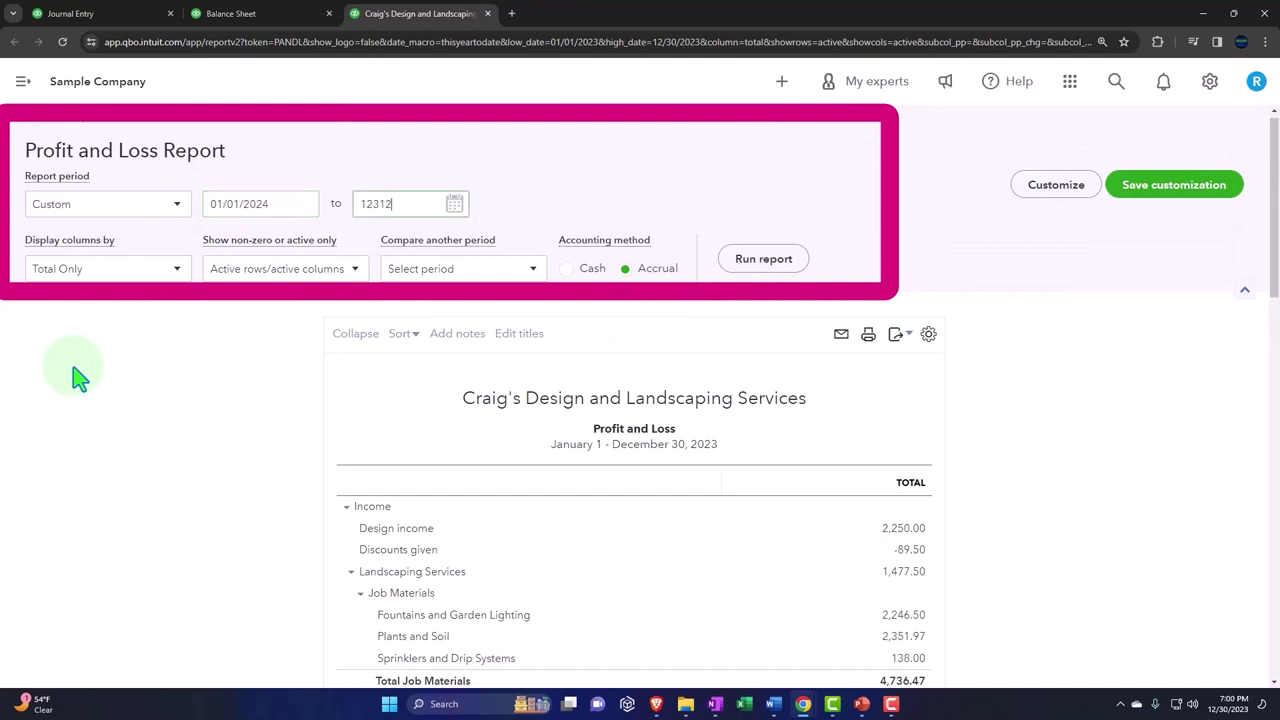
pyautogui.click(745, 266)
pyautogui.scroll(-1, 737, 286)
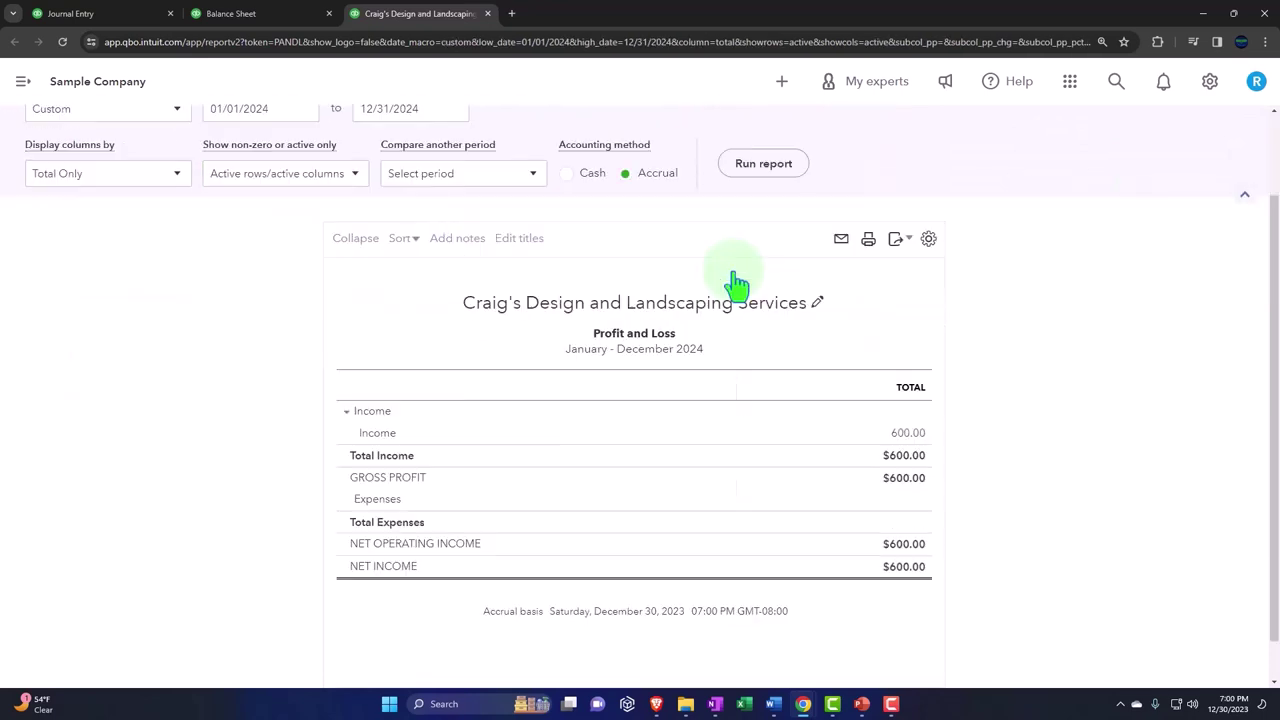
# Compare the Income amount on the Profit and Loss with the Accounts Receivable (A/R) balance on the Balance Sheet.
pyautogui.click(903, 438)
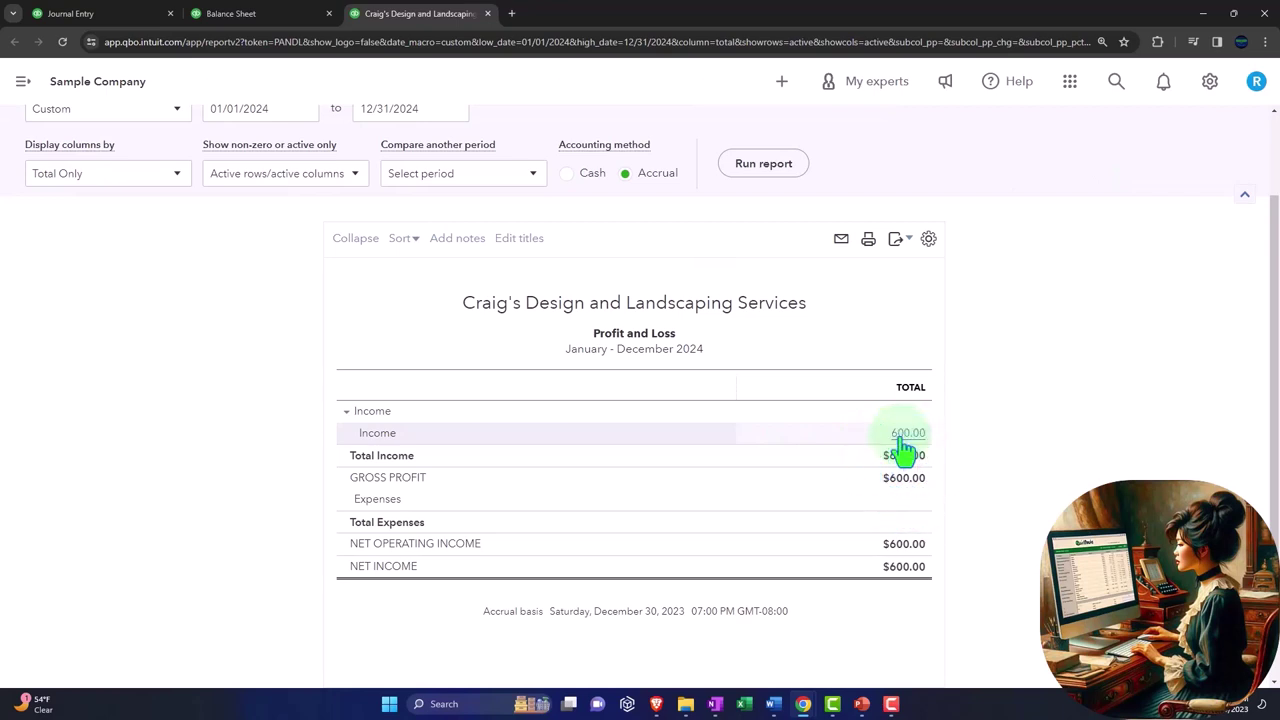
pyautogui.click(288, 17)
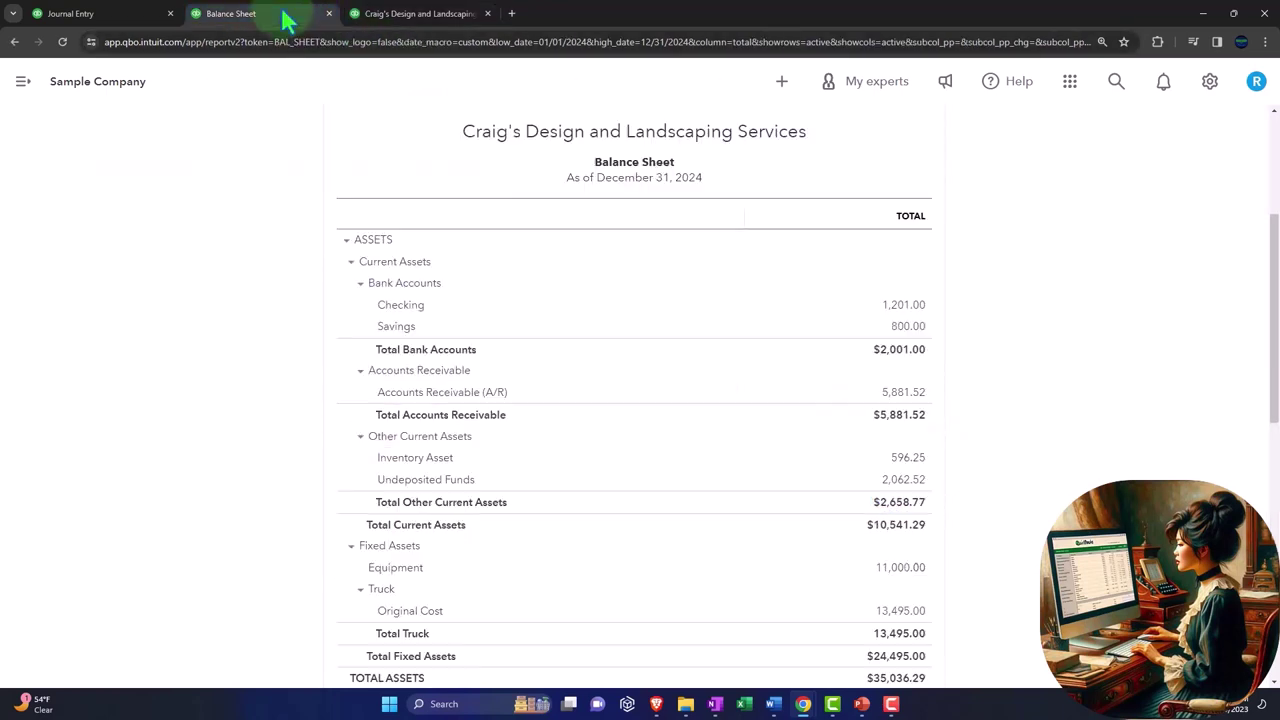
pyautogui.click(905, 399)
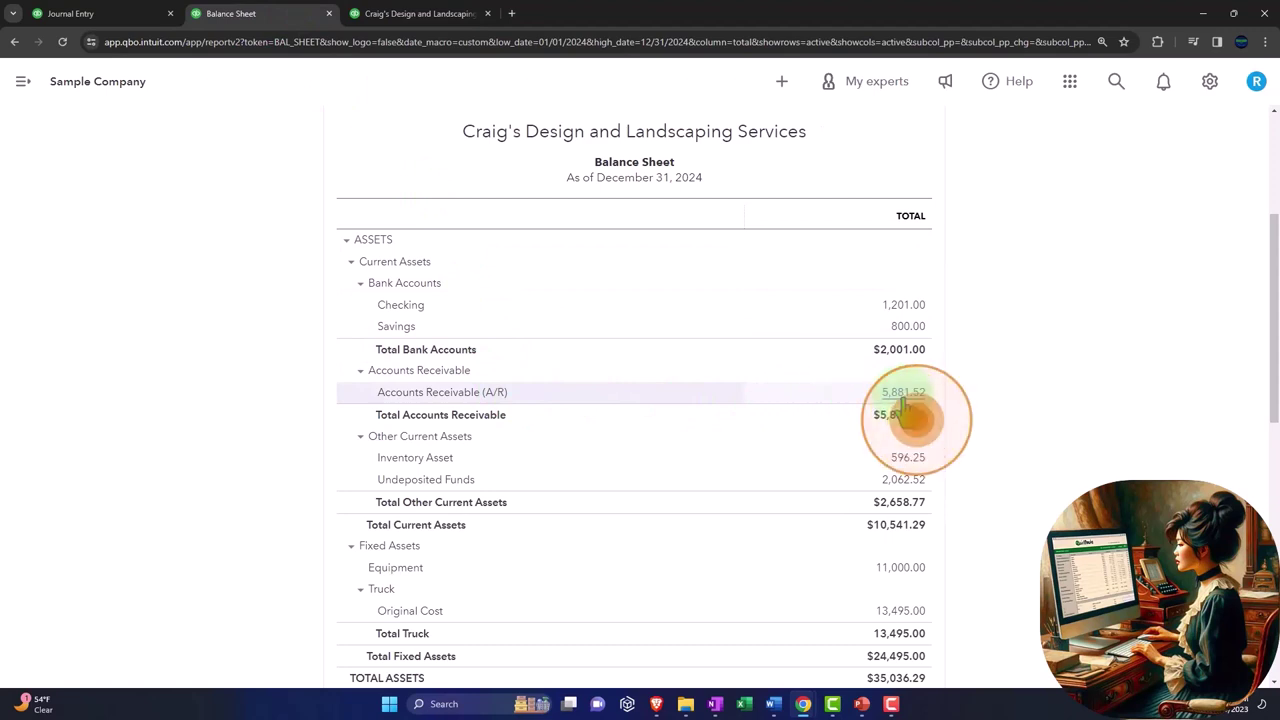
pyautogui.click(418, 22)
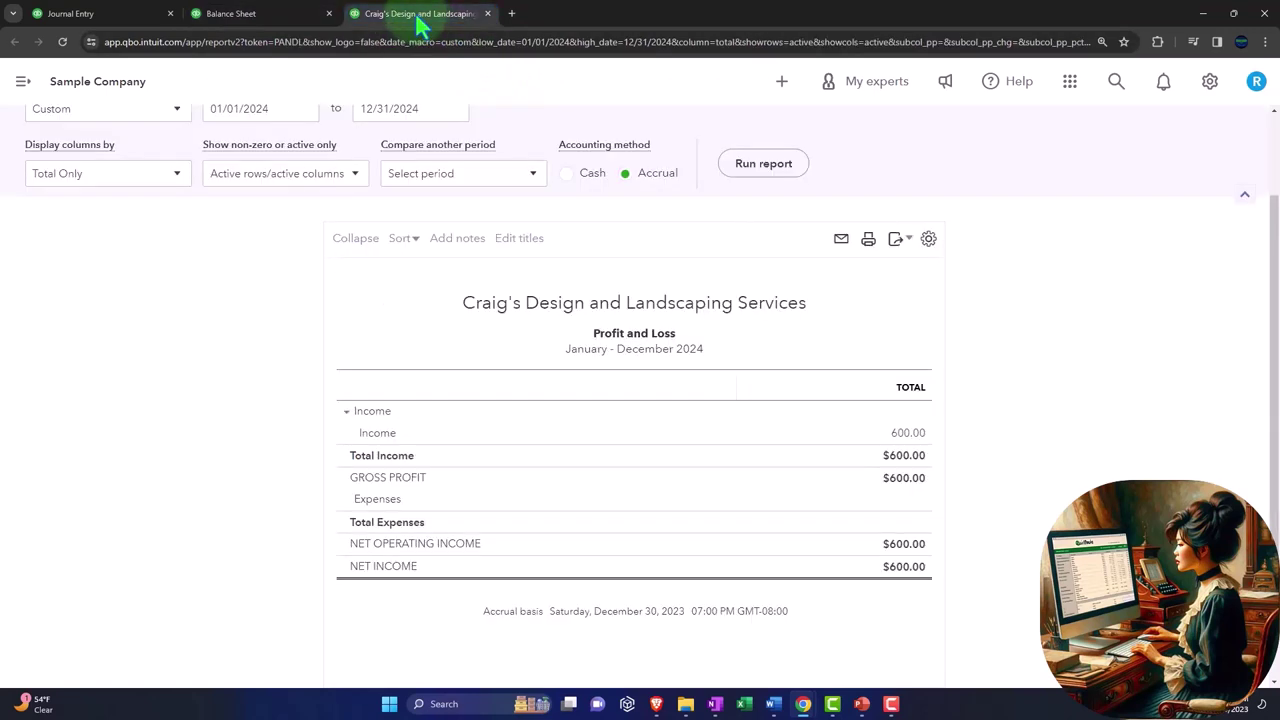
# Duplicate the Profit and Loss browser tab, open the Reports list in the copy, and collapse the navigation menu.
pyautogui.rightClick(420, 24)
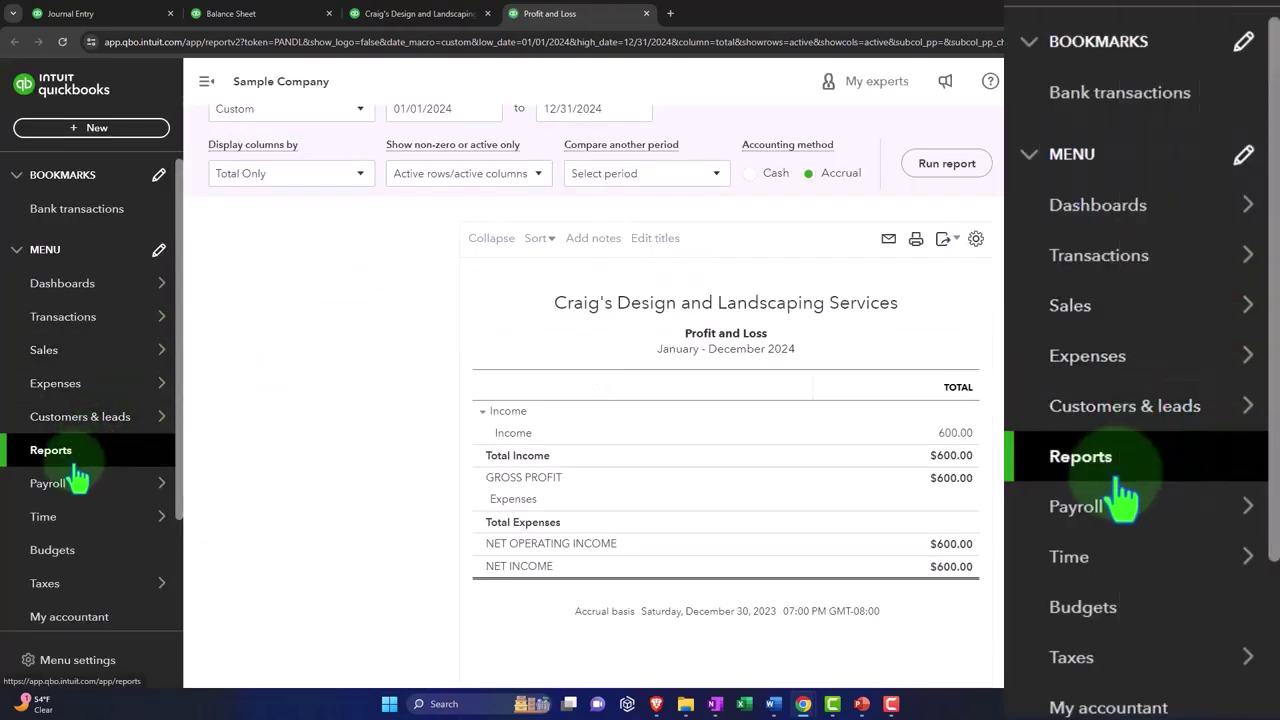
pyautogui.click(58, 455)
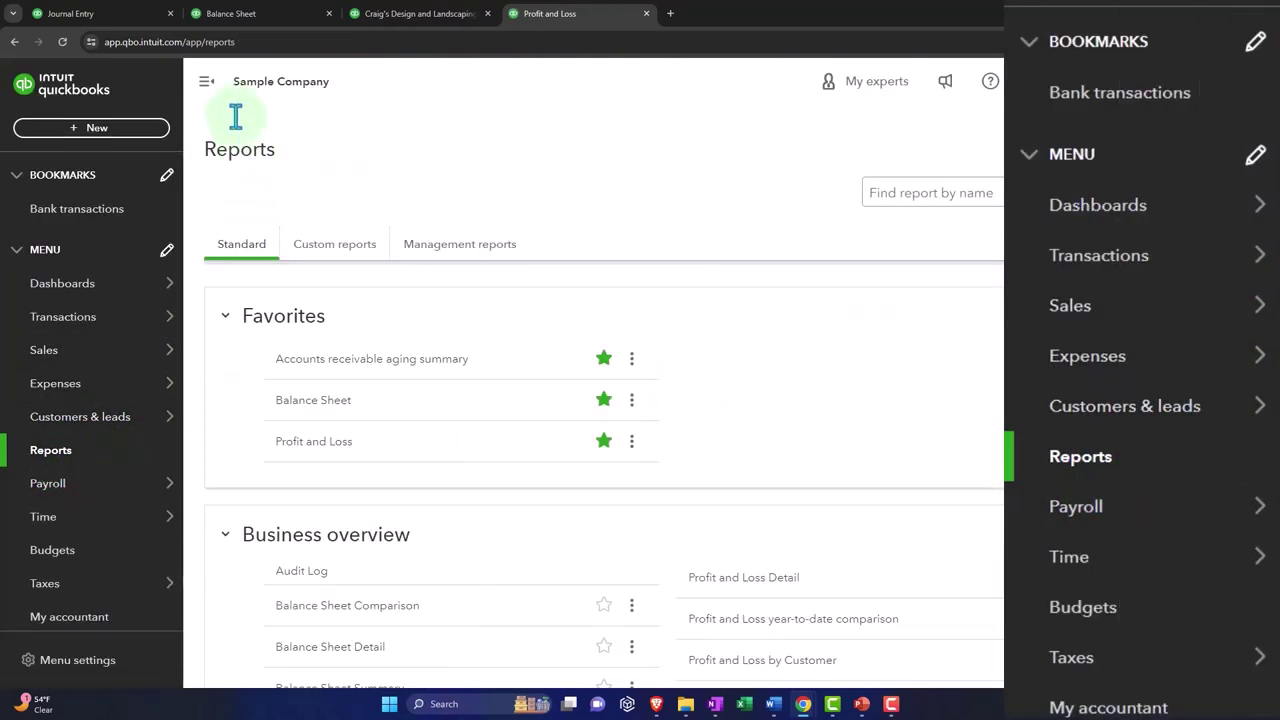
pyautogui.click(206, 81)
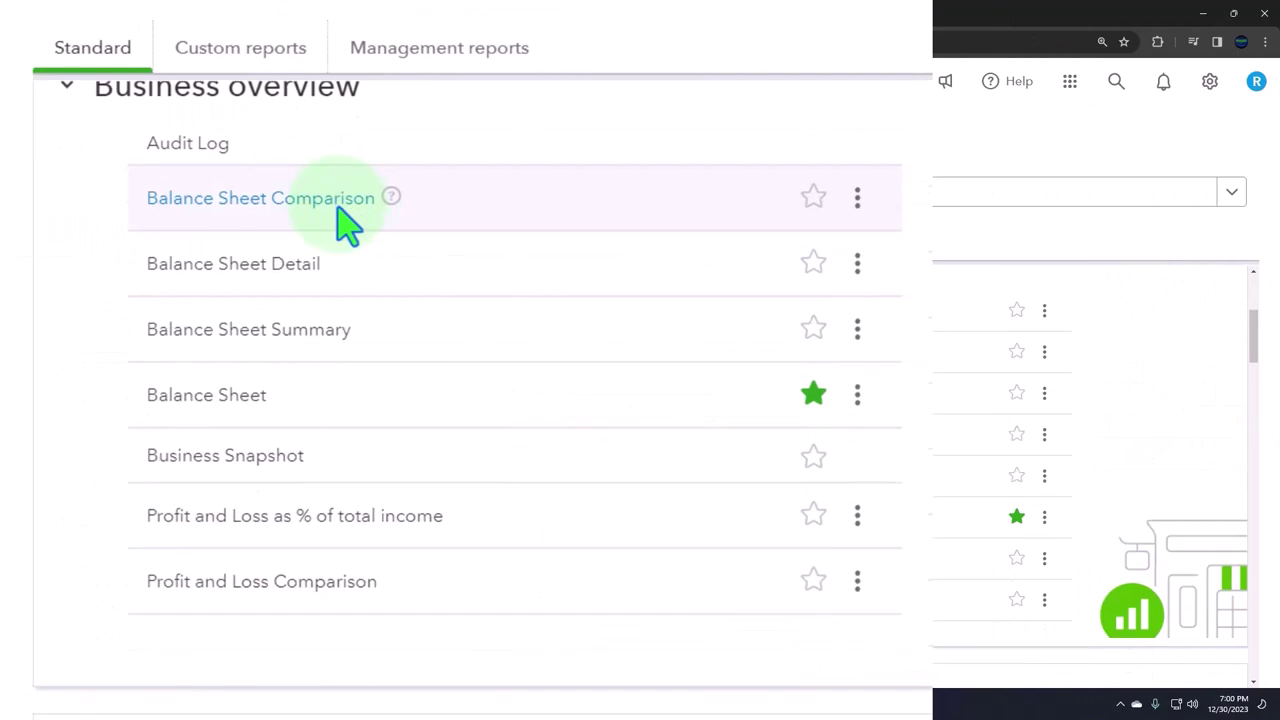
# Open the Customer Balance Detail report from the Who owes you group and review each customer's open balance.
pyautogui.scroll(-6, 338, 215)
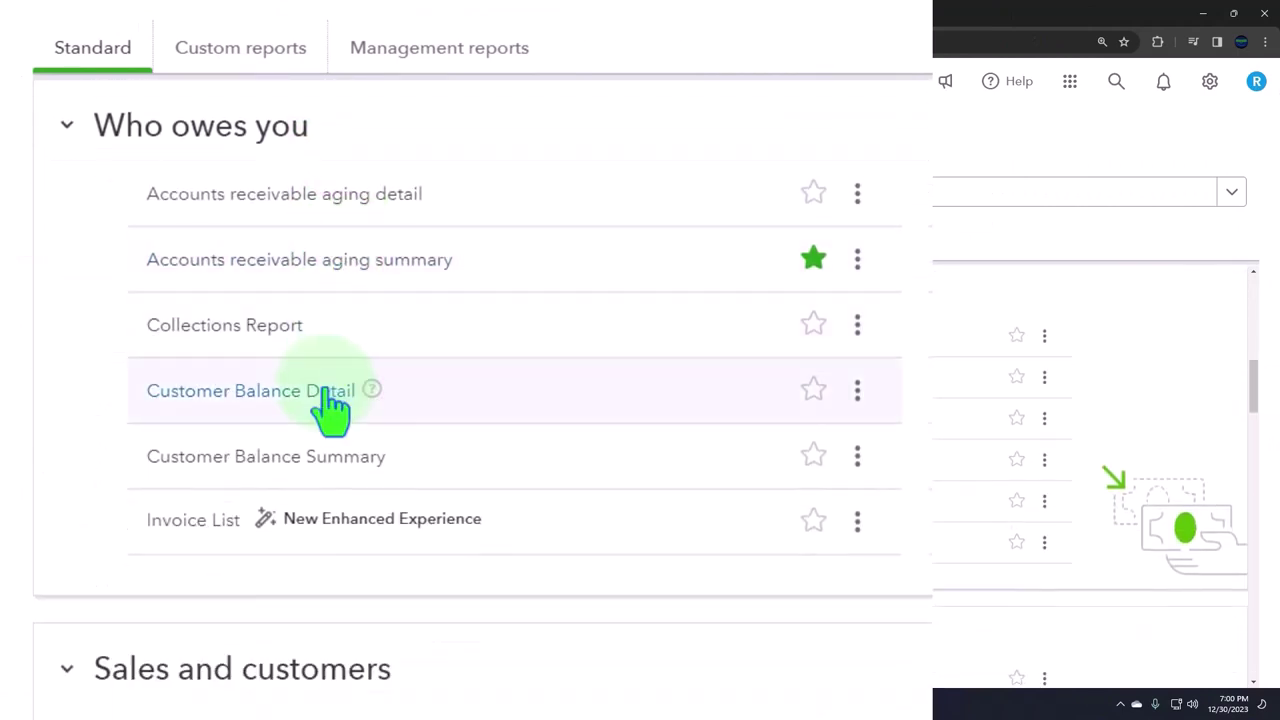
pyautogui.click(331, 405)
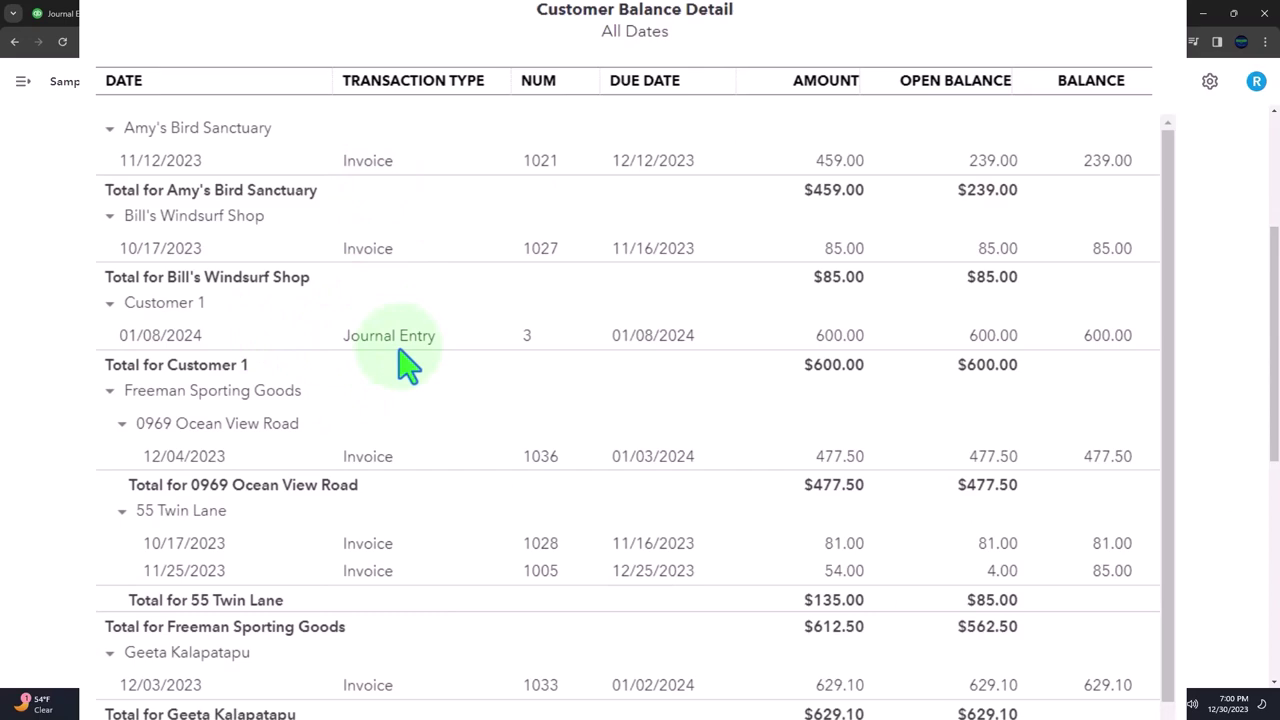
pyautogui.scroll(-6, 845, 365)
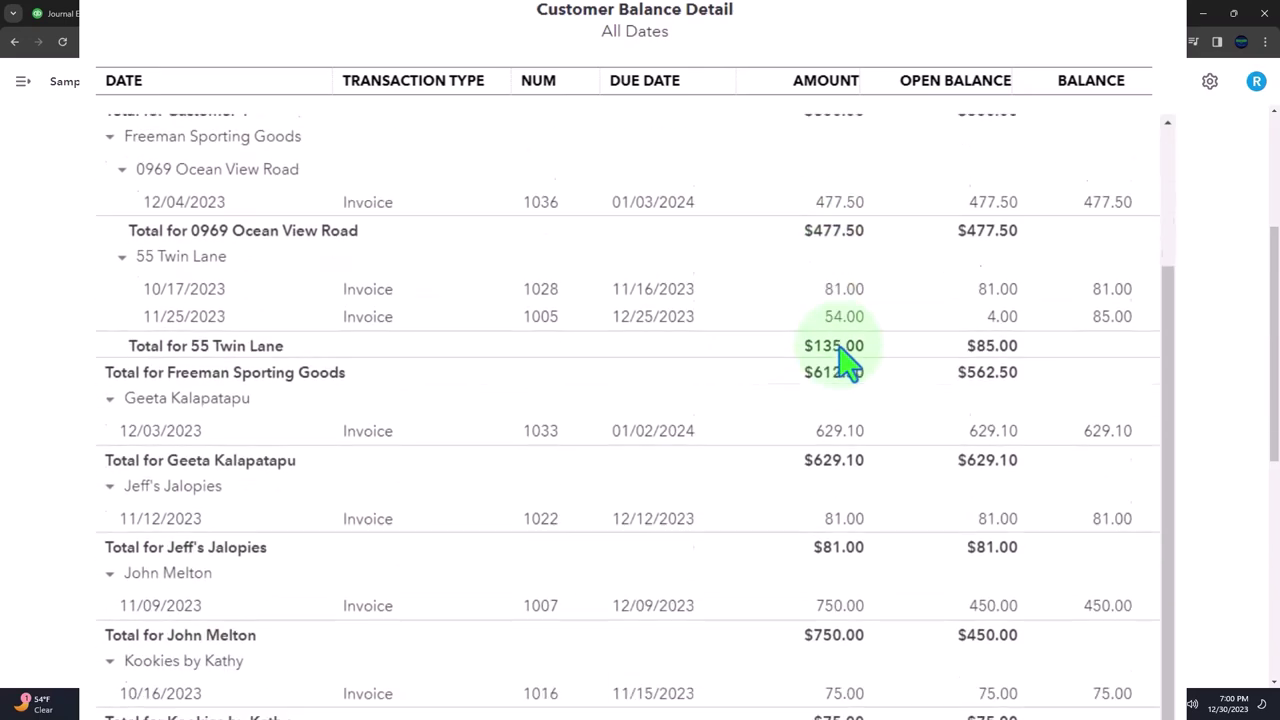
# Compare the total open balance on the Customer Balance Detail report with the Accounts Receivable balance on the Balance Sheet.
pyautogui.scroll(-8, 845, 378)
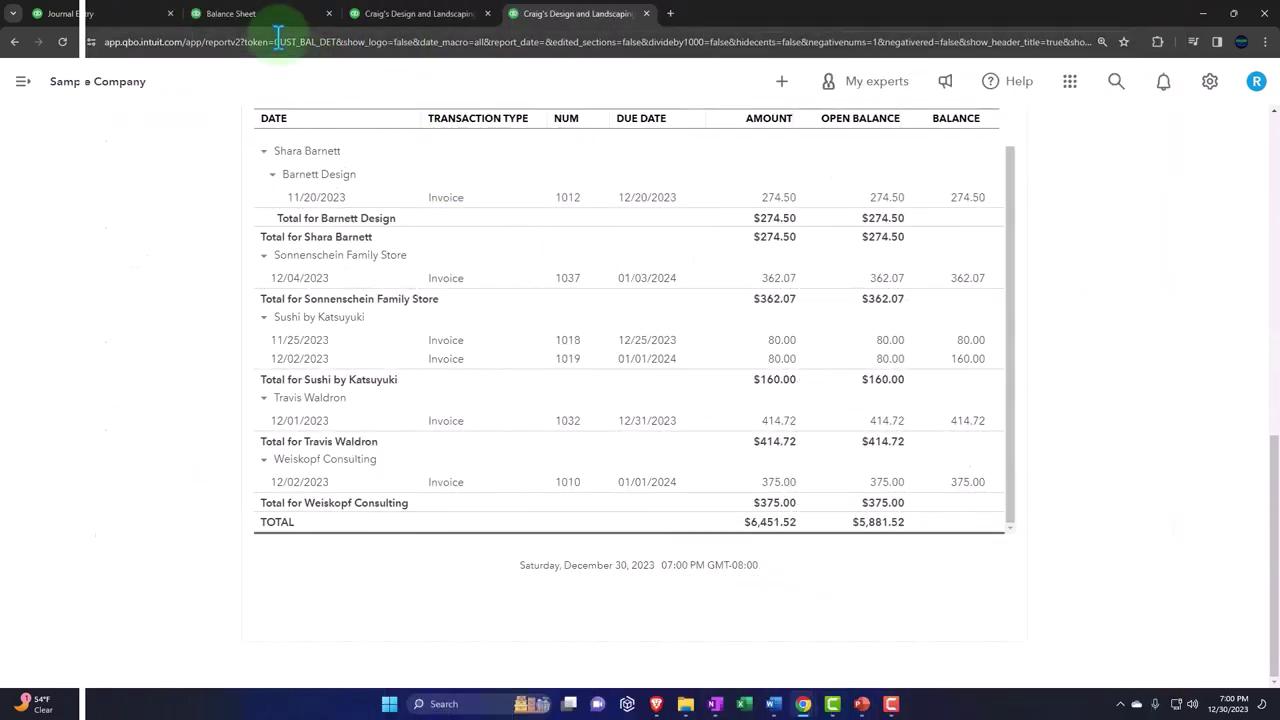
pyautogui.click(257, 13)
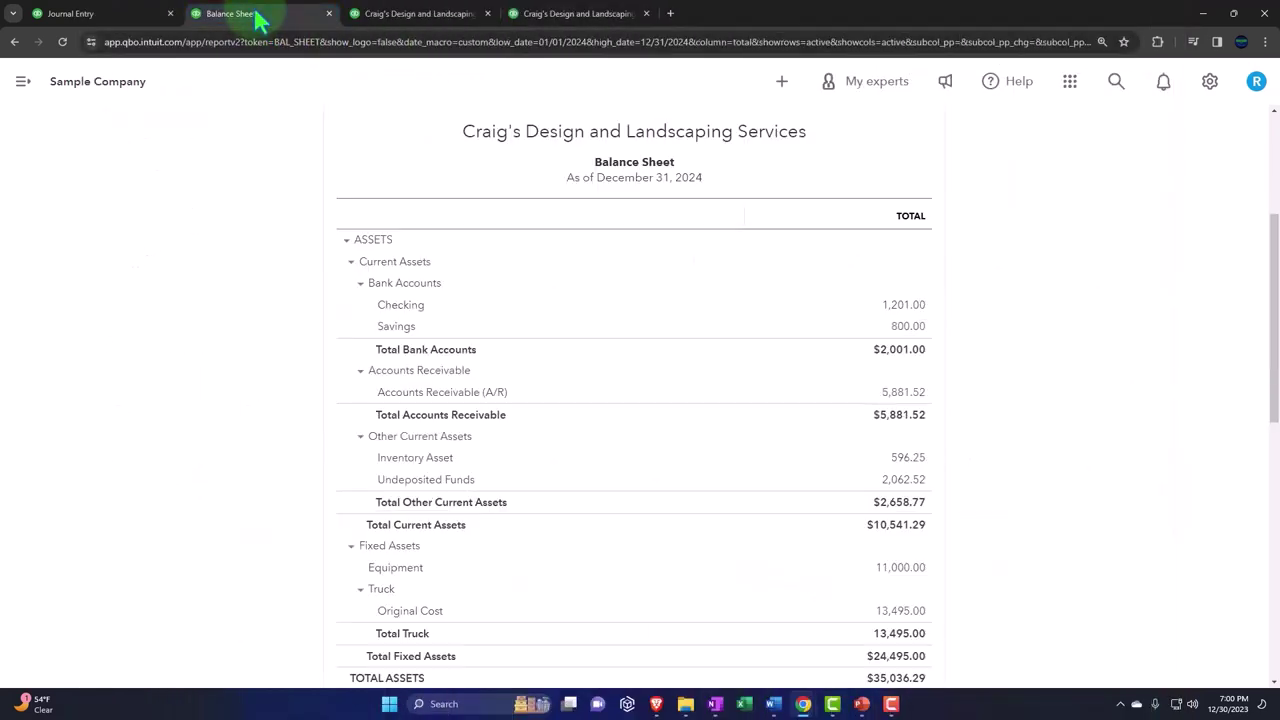
pyautogui.click(900, 412)
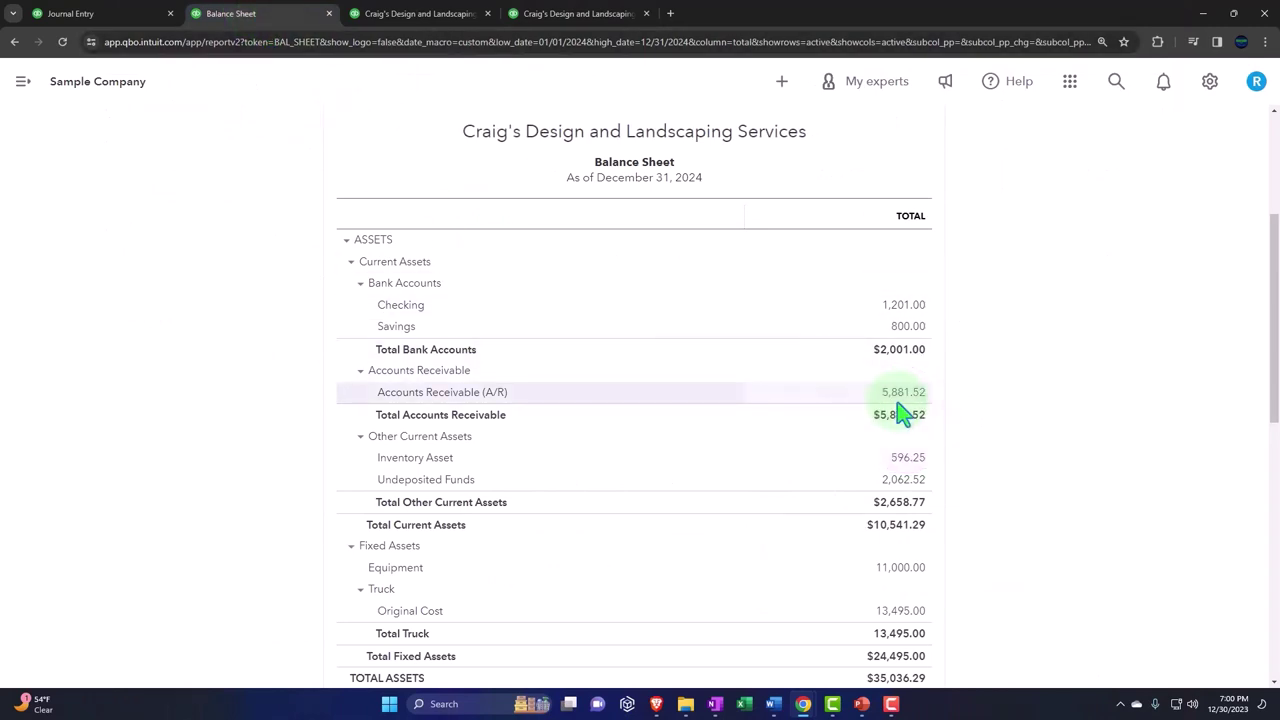
# Open the Customer 1 record from the Customers list in Sales.
pyautogui.click(108, 16)
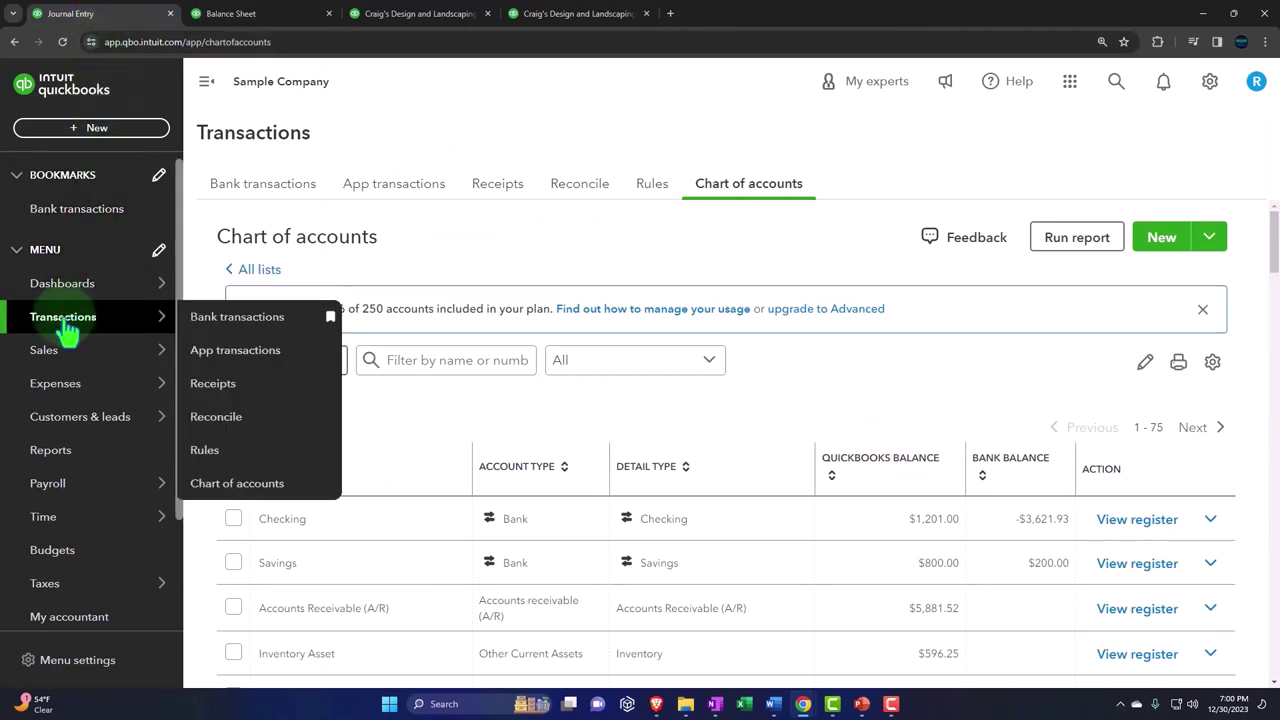
pyautogui.click(44, 352)
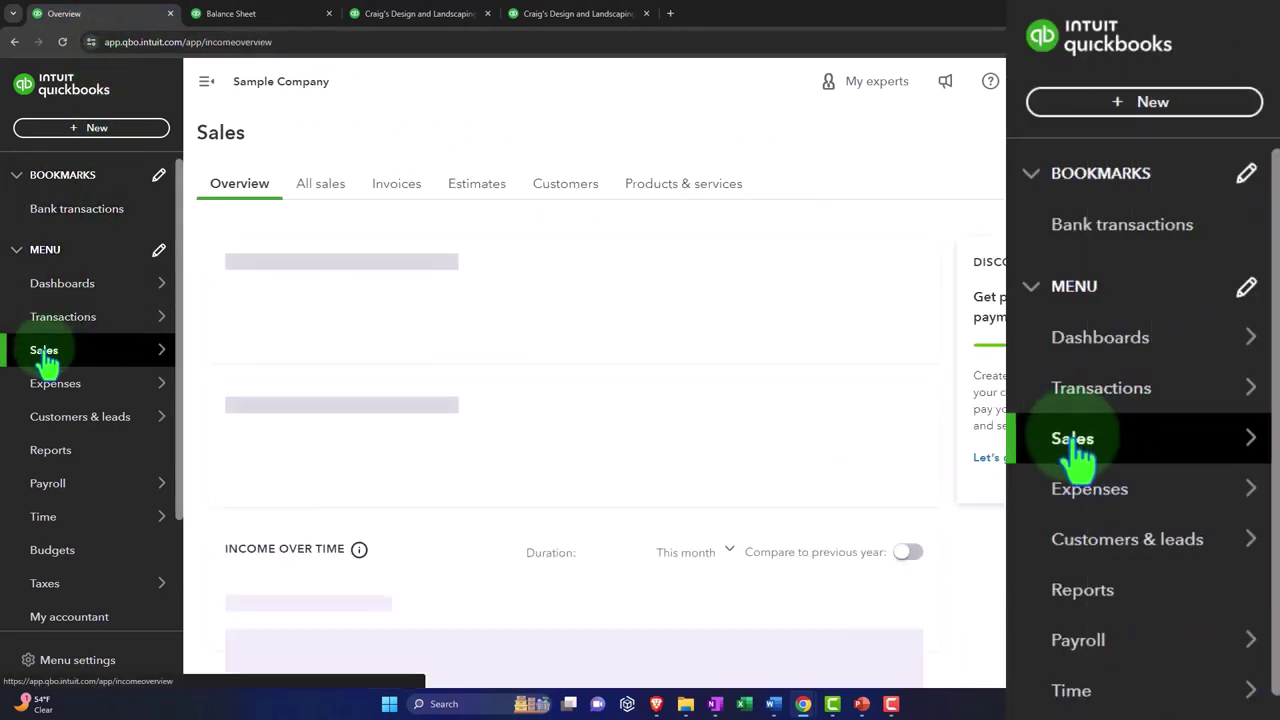
pyautogui.click(563, 190)
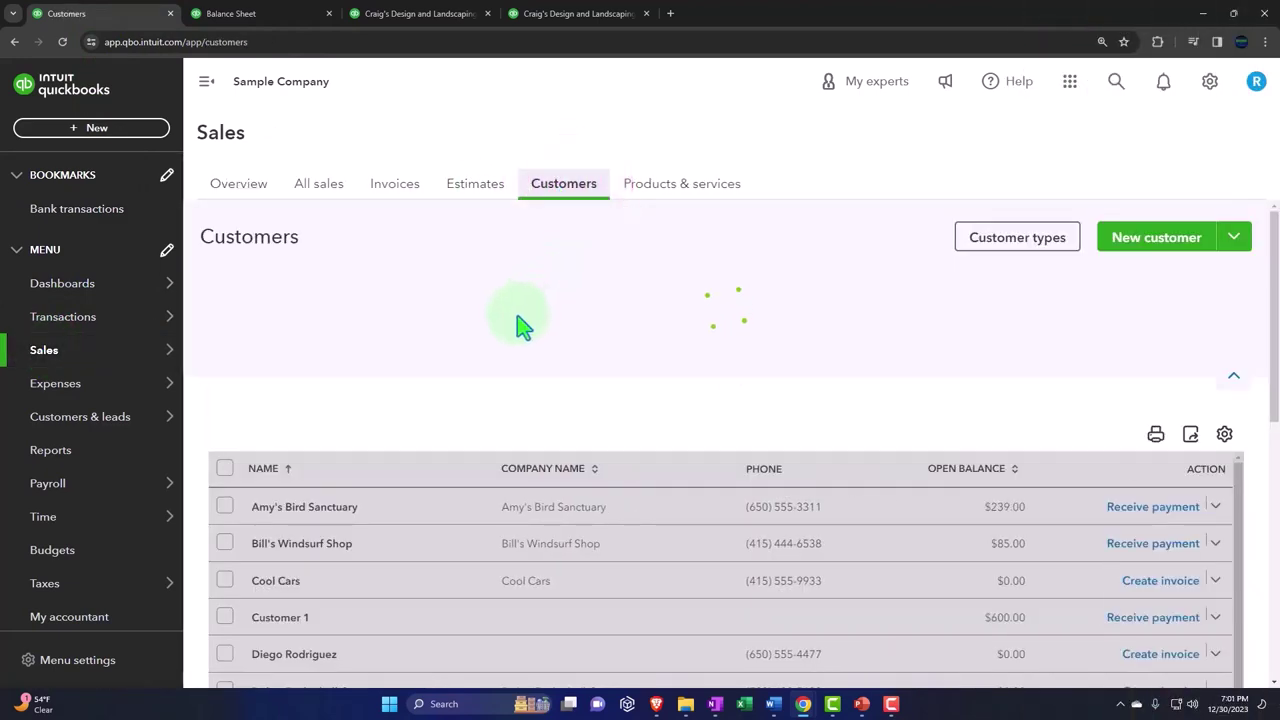
pyautogui.scroll(-3, 500, 350)
pyautogui.click(282, 500)
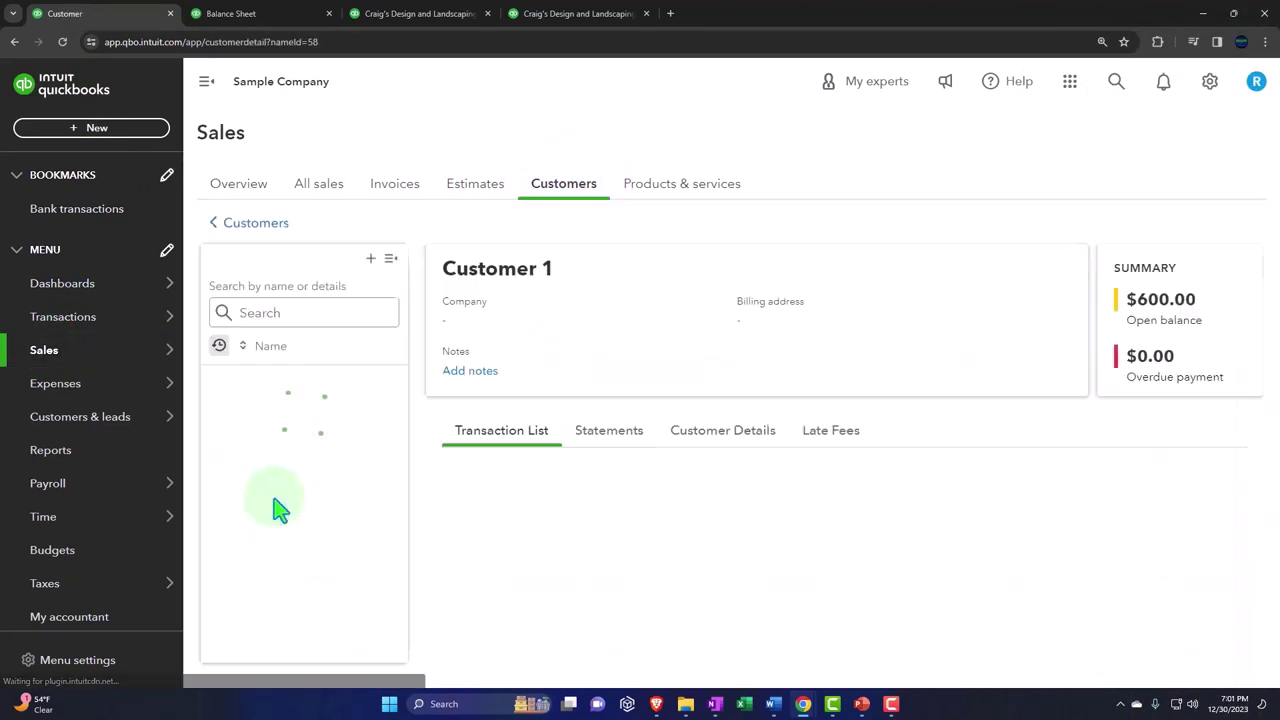
# Collapse the navigation menu and dismiss the tour pop-up covering Customer 1's transaction list.
pyautogui.click(206, 84)
pyautogui.scroll(-2, 334, 323)
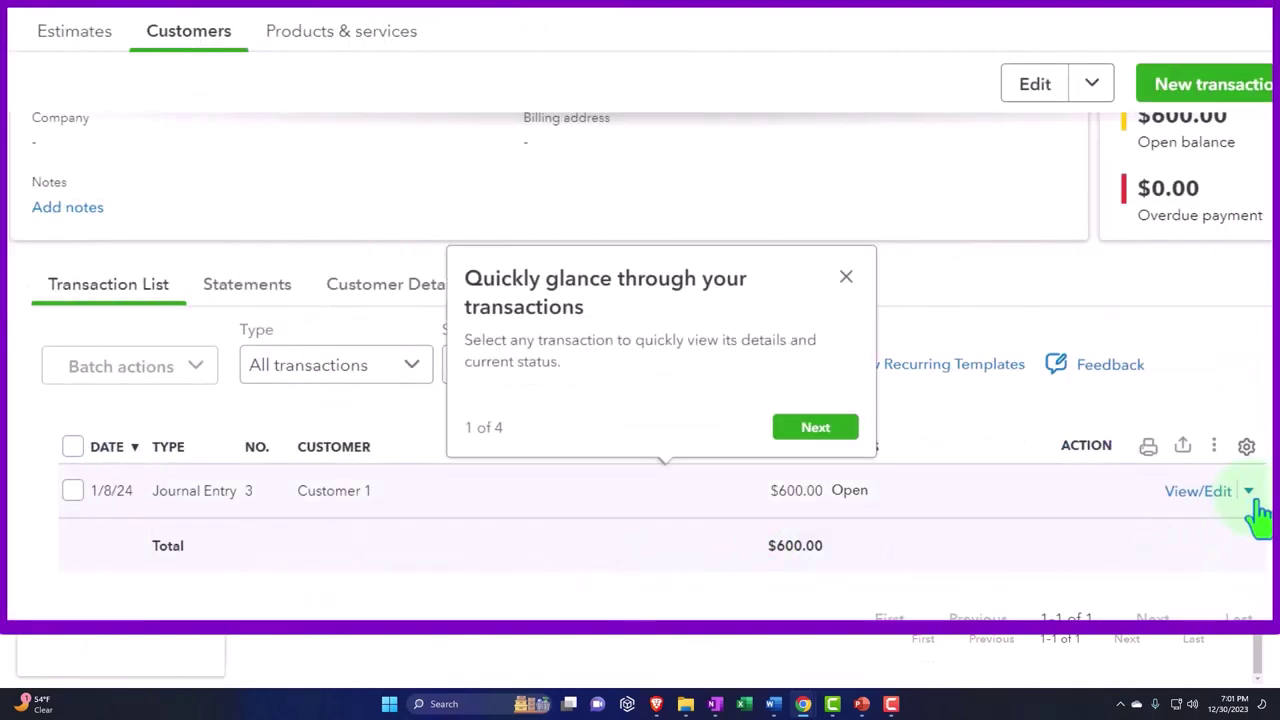
pyautogui.click(847, 278)
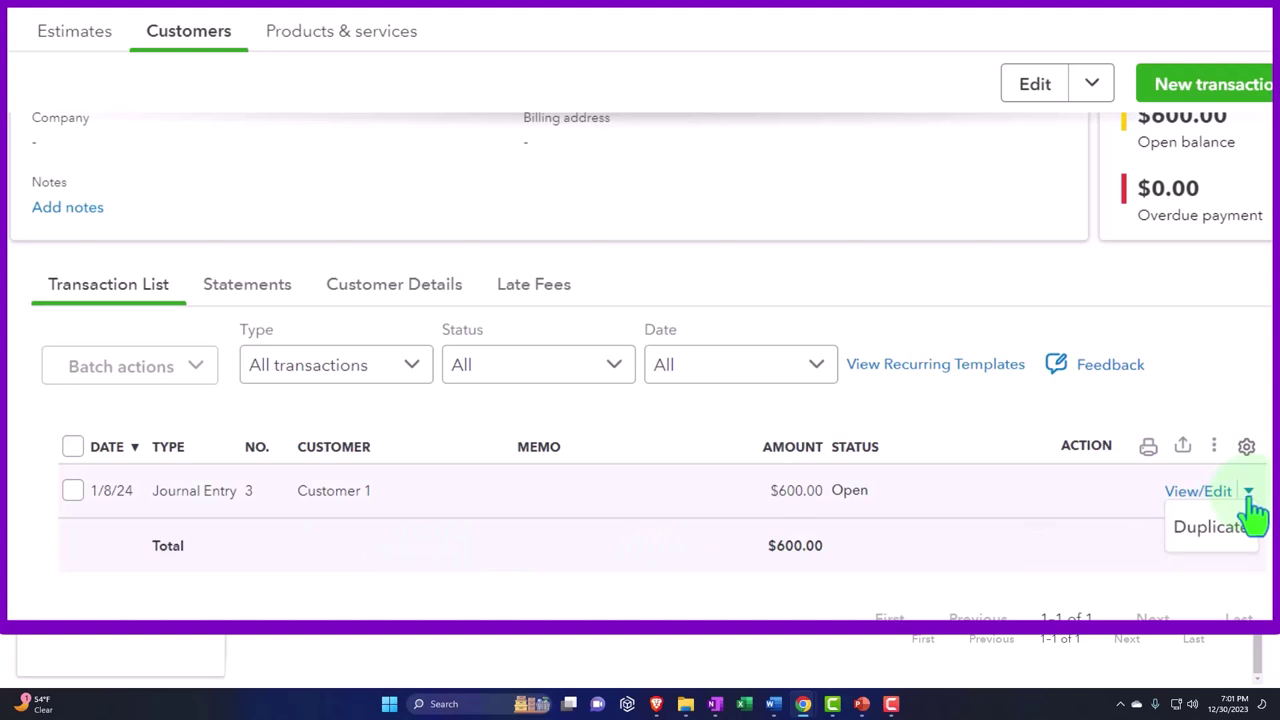
# Open a Receive Payment form for Customer 1, review its outstanding transactions, and close it without saving.
pyautogui.click(1262, 88)
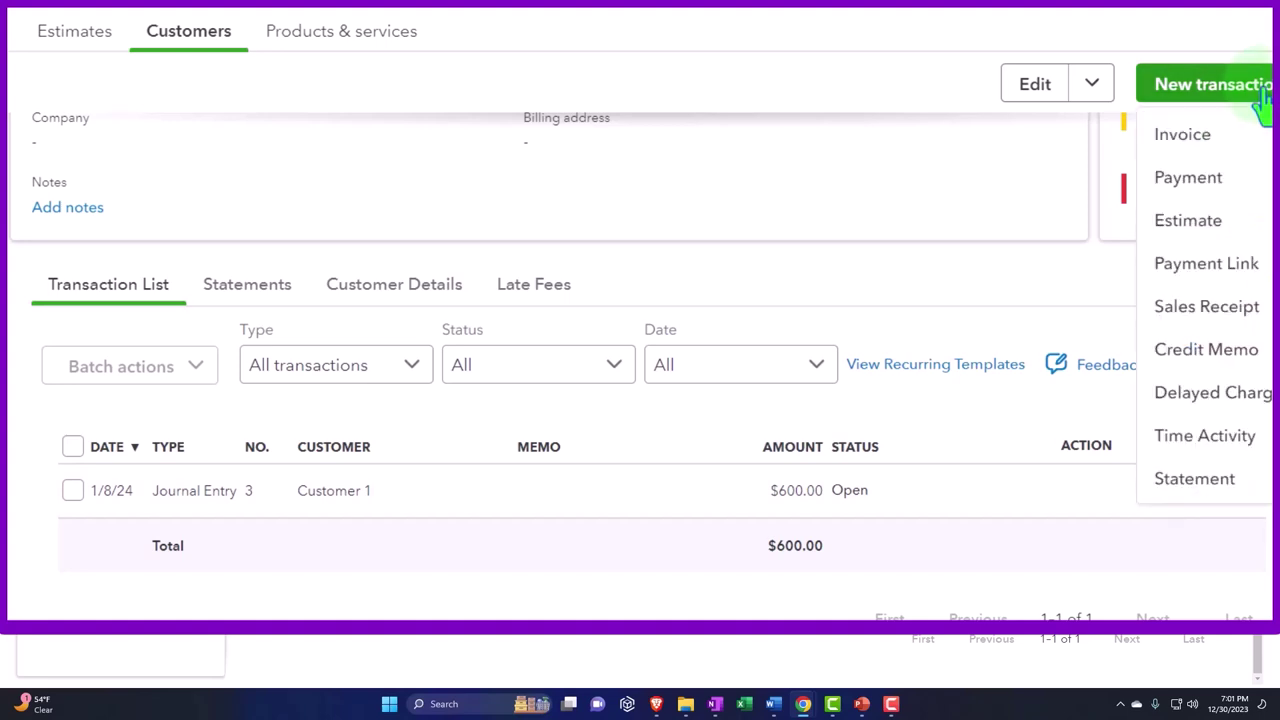
pyautogui.click(1212, 180)
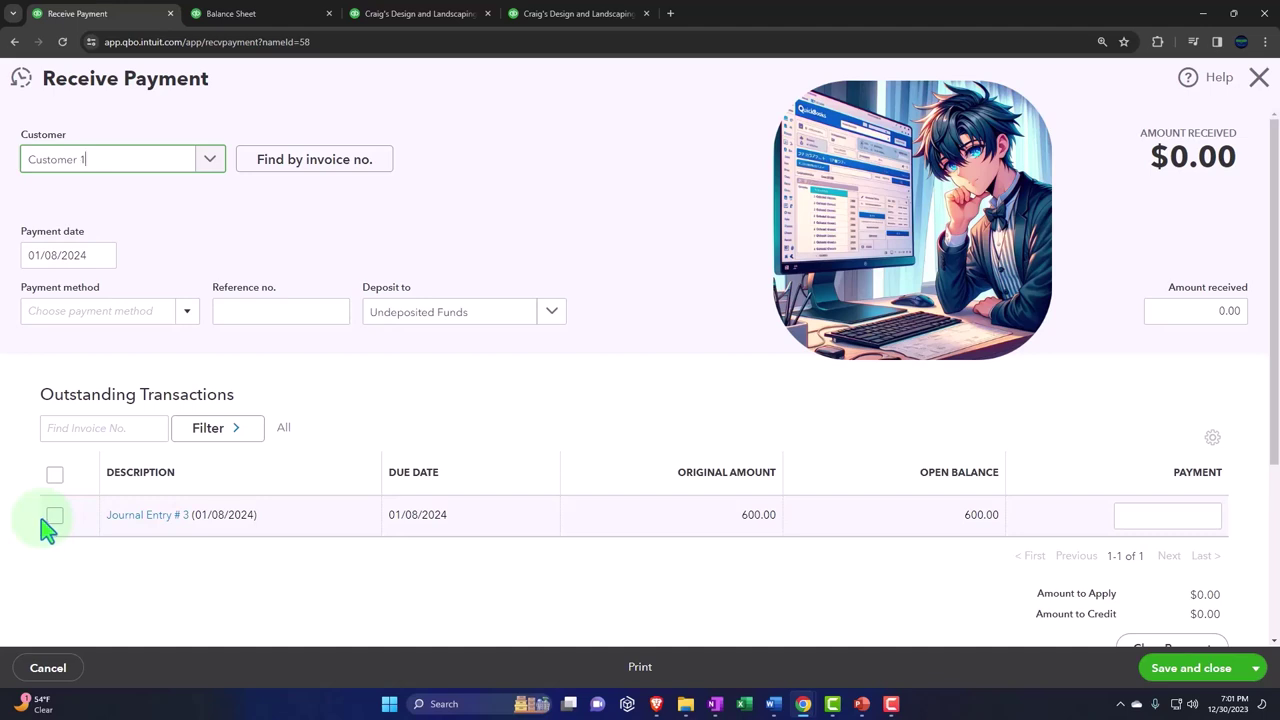
pyautogui.click(1259, 80)
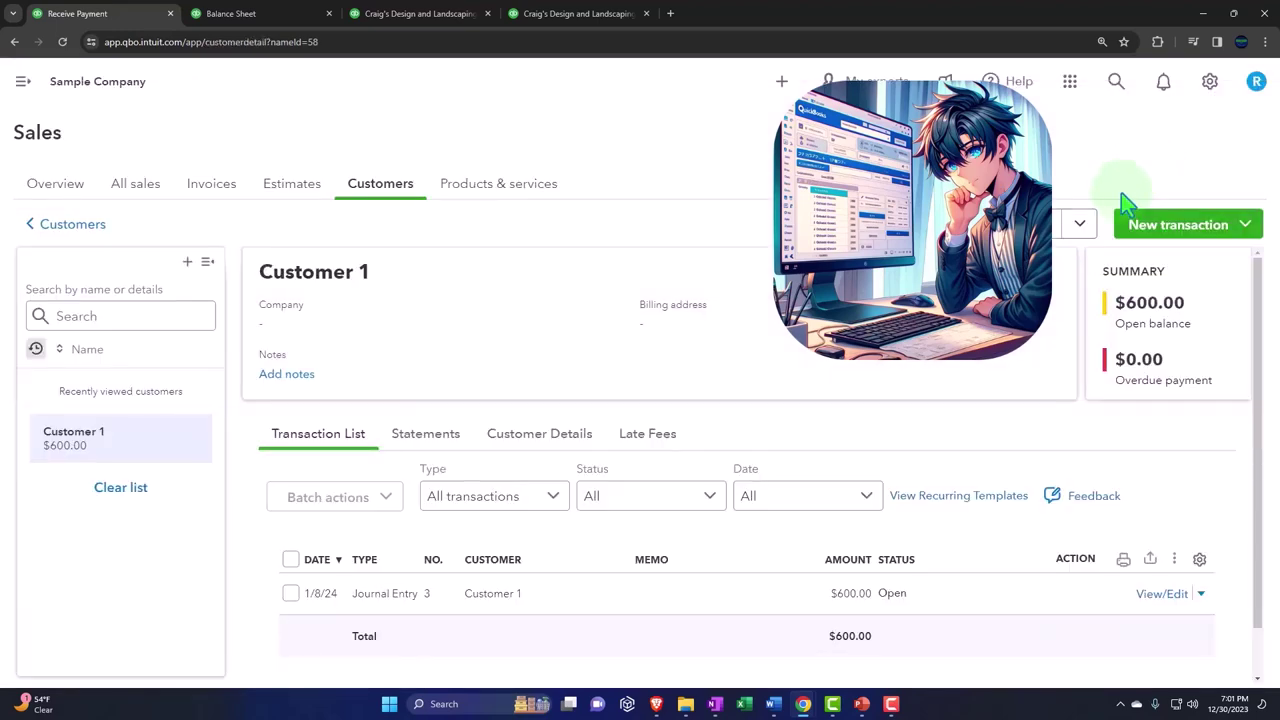
# Start a new journal entry dated 01/09/2024 and go to the account field of its first line.
pyautogui.click(22, 88)
pyautogui.click(90, 130)
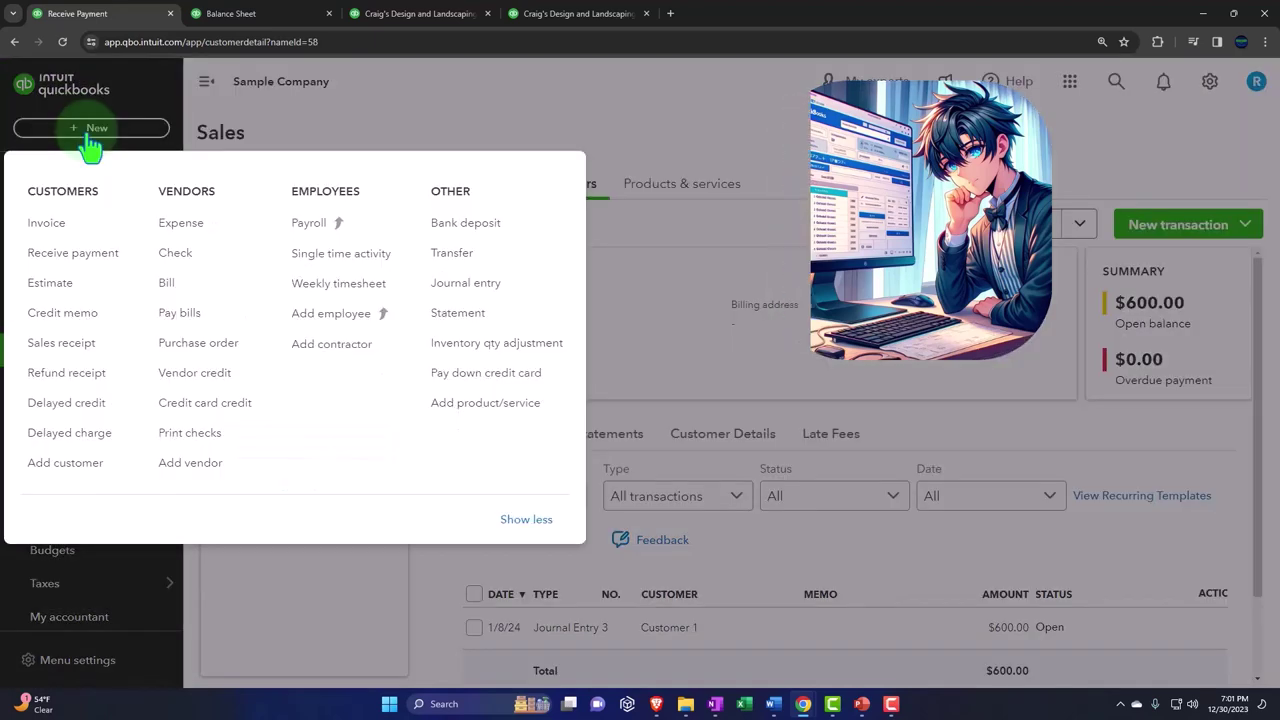
pyautogui.click(466, 290)
pyautogui.click(230, 313)
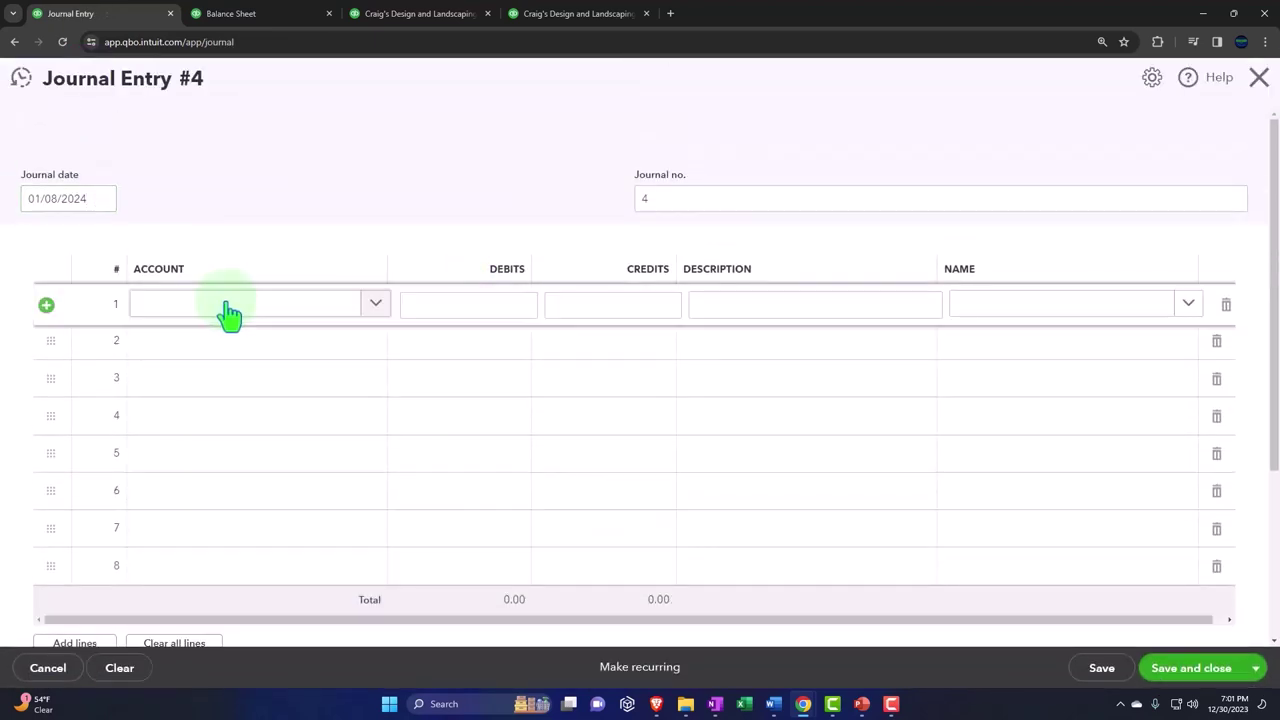
pyautogui.click(87, 195)
pyautogui.press('+')
pyautogui.click(85, 305)
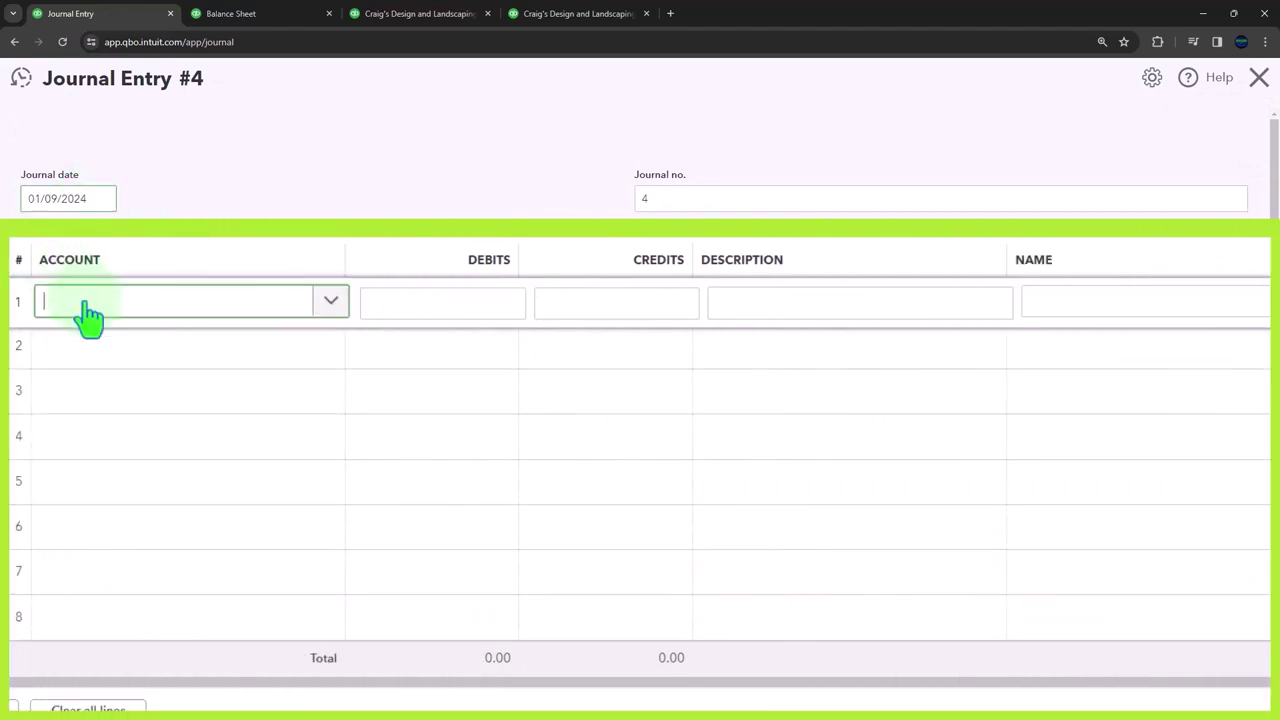
pyautogui.write('Cash')
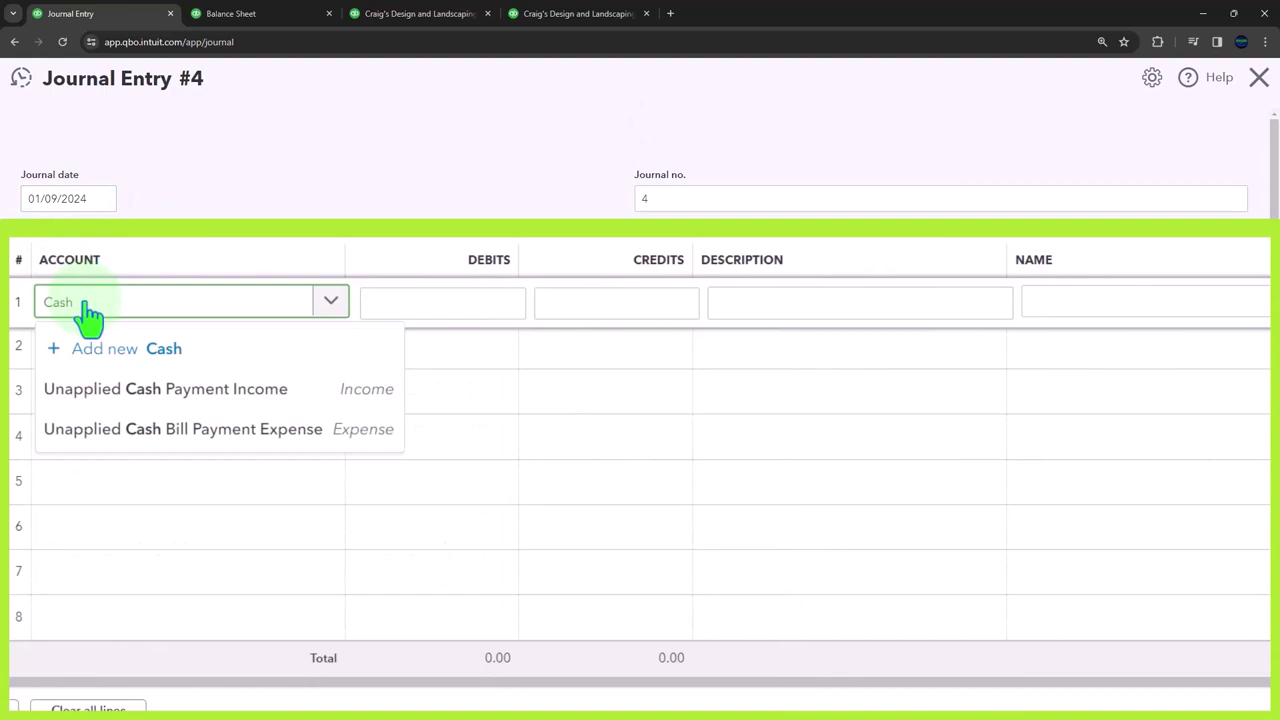
pyautogui.press('BackSpace')
pyautogui.press('BackSpace')
pyautogui.press('BackSpace')
pyautogui.press('BackSpace')
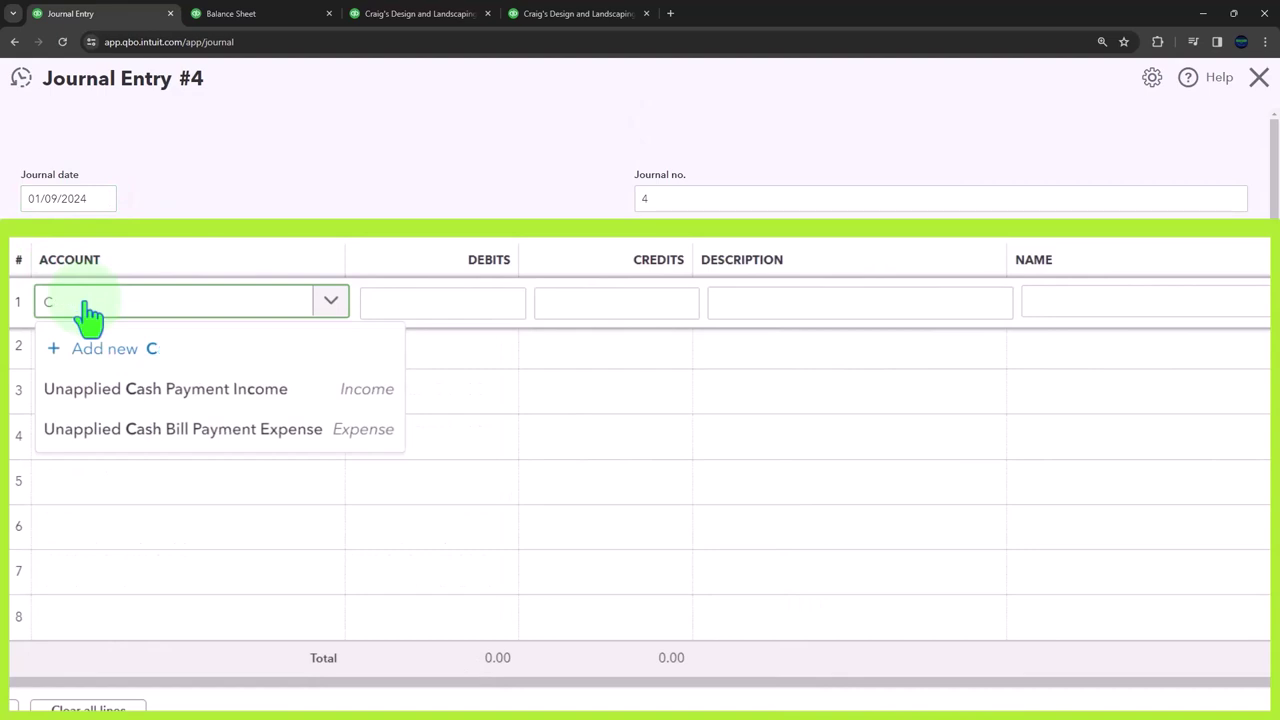
pyautogui.write('chek')
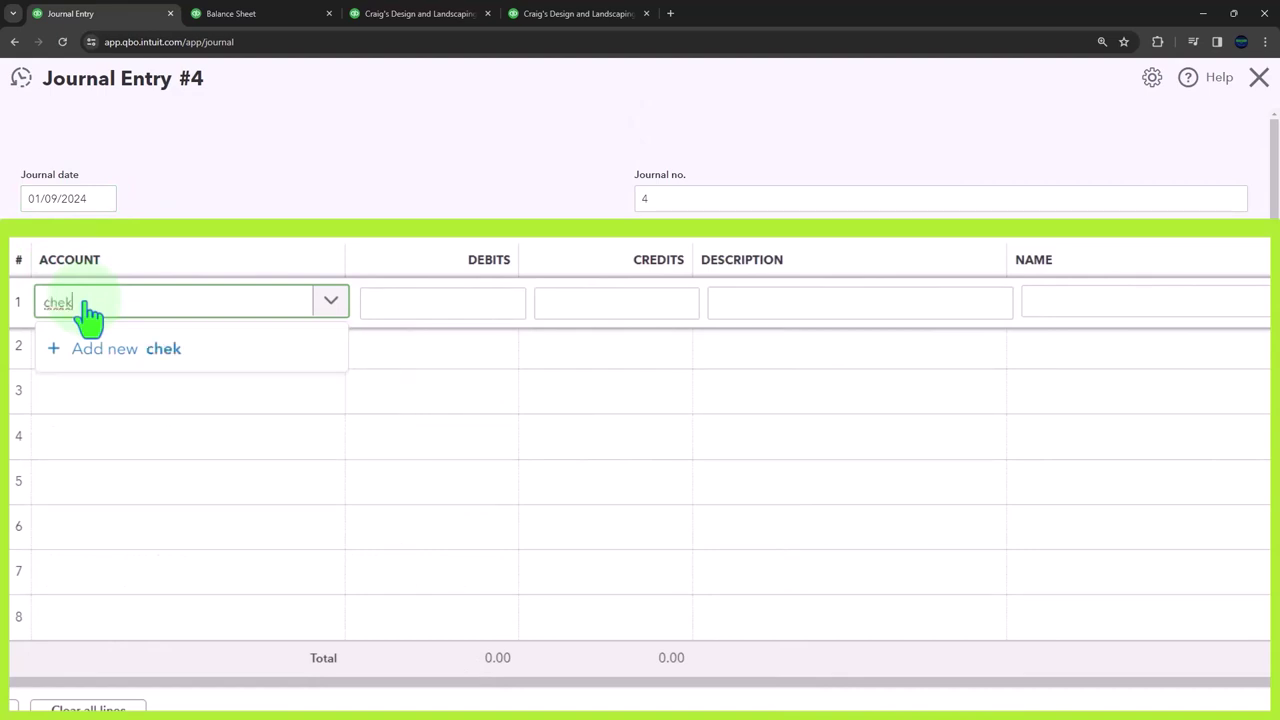
pyautogui.press('BackSpace')
pyautogui.press('BackSpace')
pyautogui.press('BackSpace')
pyautogui.press('BackSpace')
# Enter a 600.00 debit to the Checking account on the first line of the journal entry.
pyautogui.write('Check')
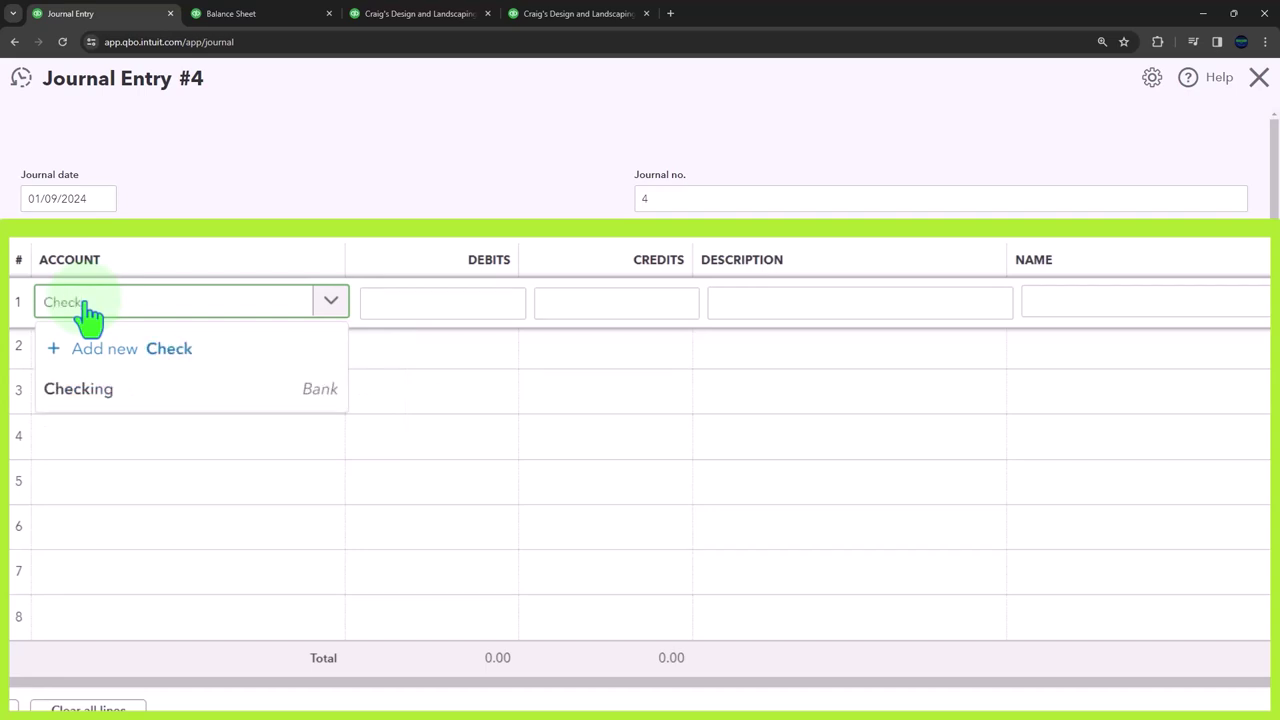
pyautogui.click(101, 390)
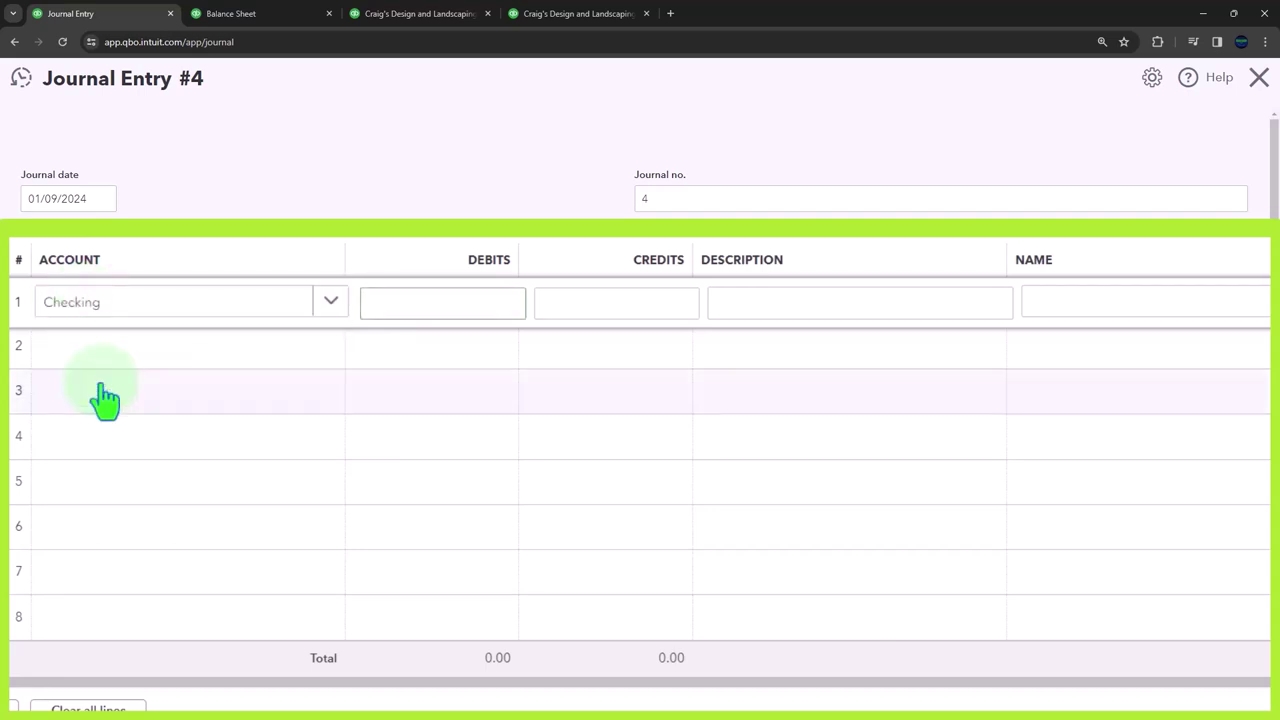
pyautogui.write('600')
pyautogui.press('Tab')
pyautogui.press('Tab')
pyautogui.press('Tab')
pyautogui.press('Tab')
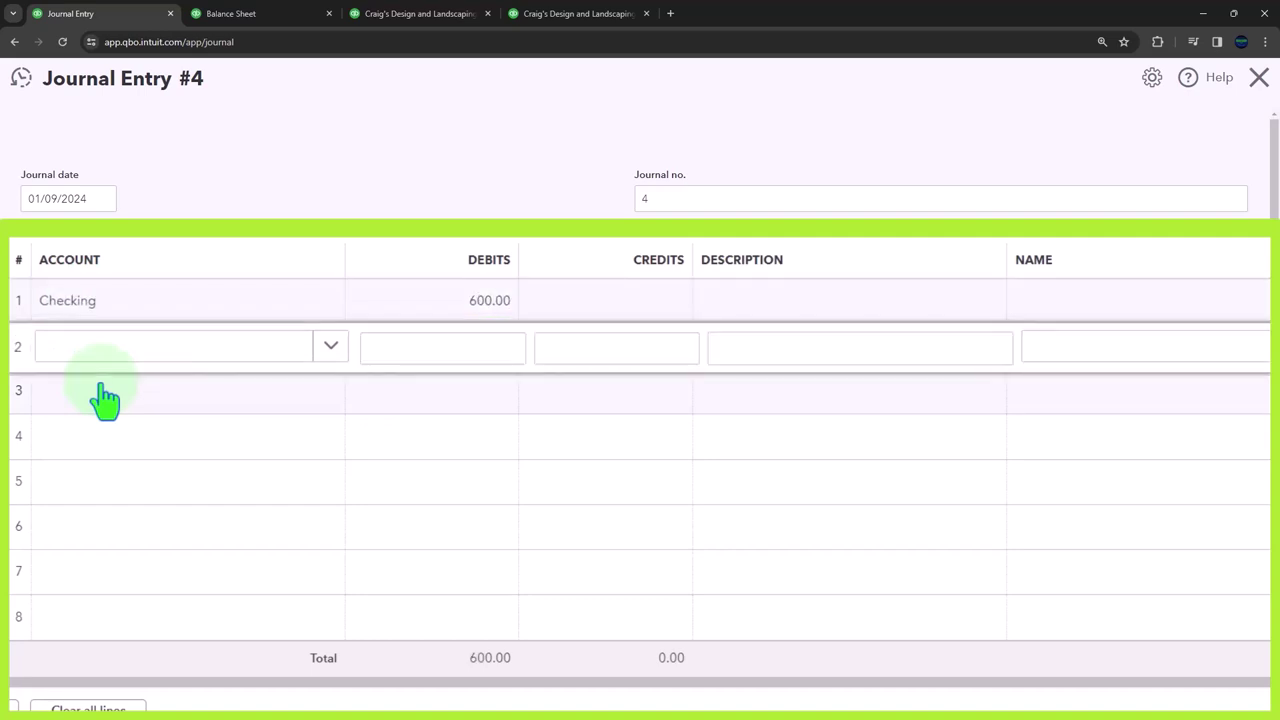
# Credit 600.00 to Accounts Receivable (A/R) on the second line with Customer 1 as the name, and save and close the entry.
pyautogui.write('Acc')
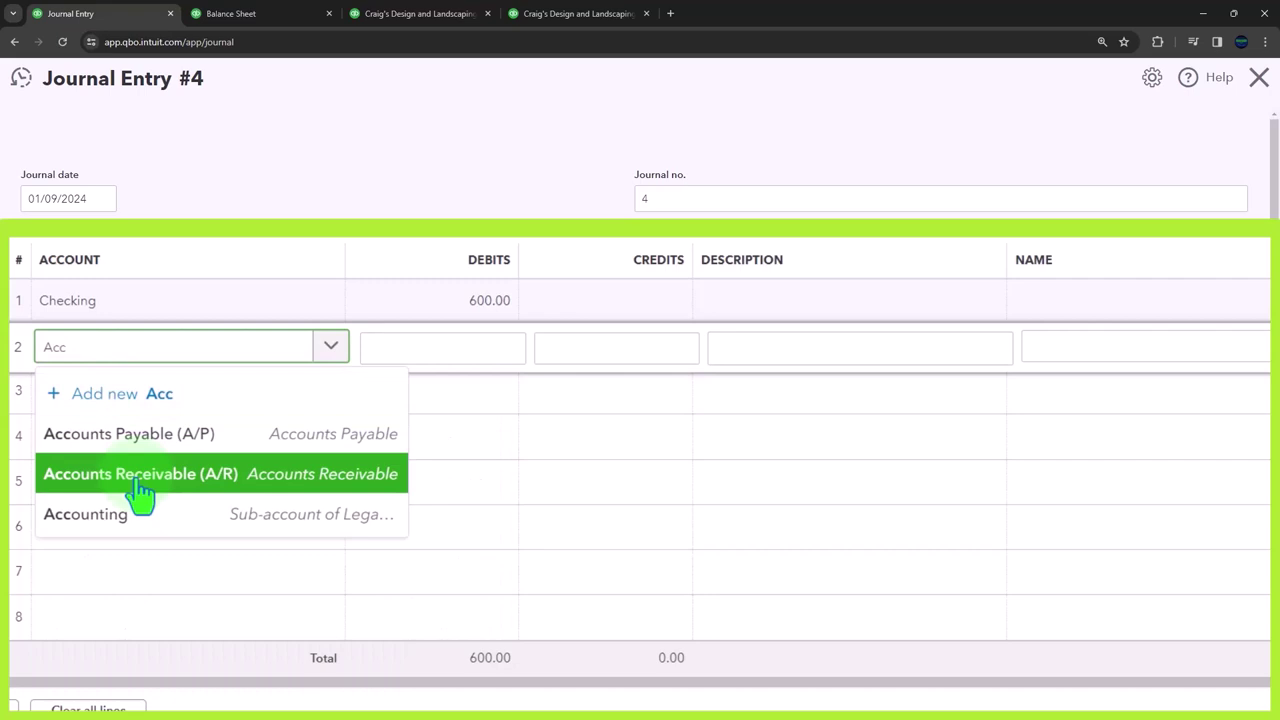
pyautogui.click(140, 490)
pyautogui.press('Tab')
pyautogui.press('Tab')
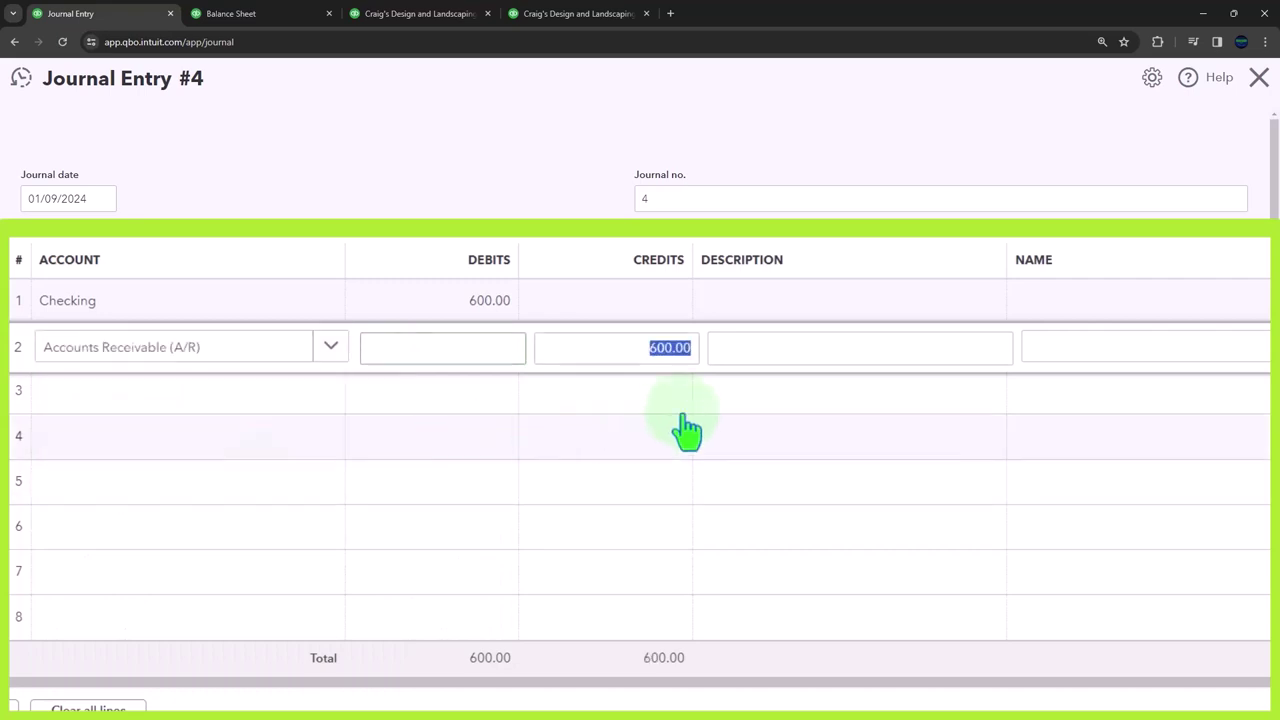
pyautogui.click(1068, 365)
pyautogui.write('Cus')
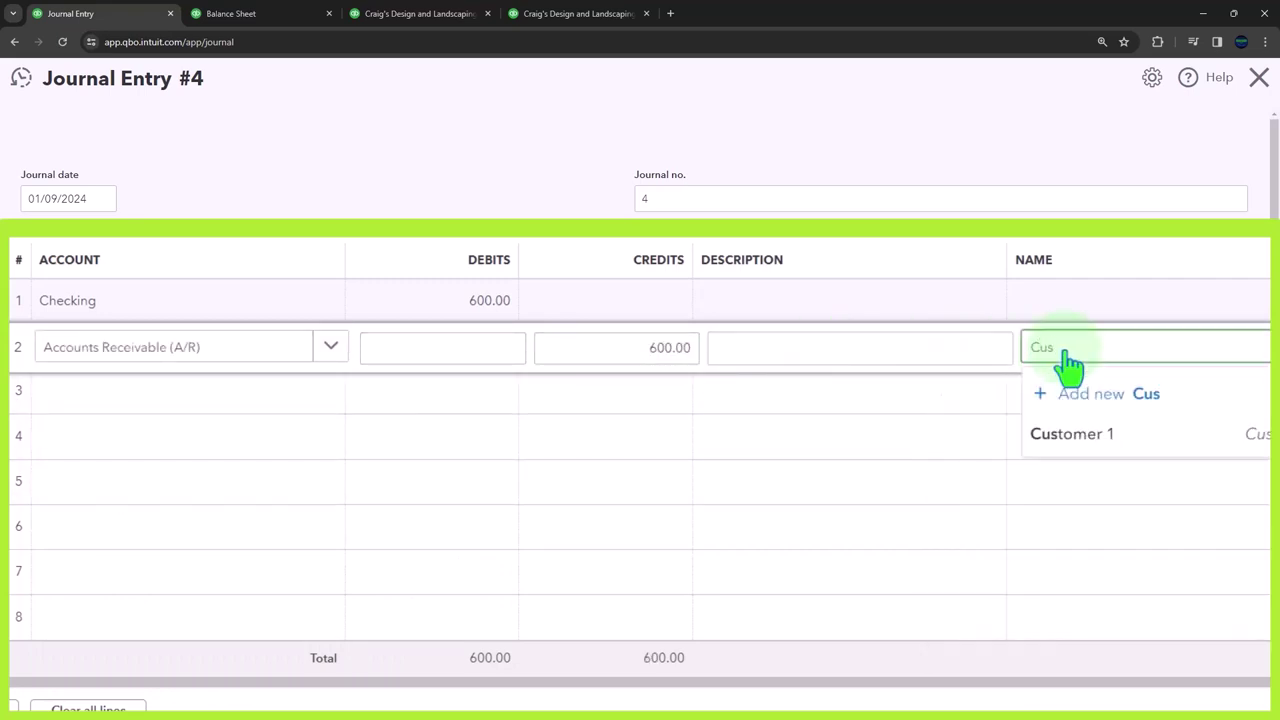
pyautogui.press('Down')
pyautogui.press('Return')
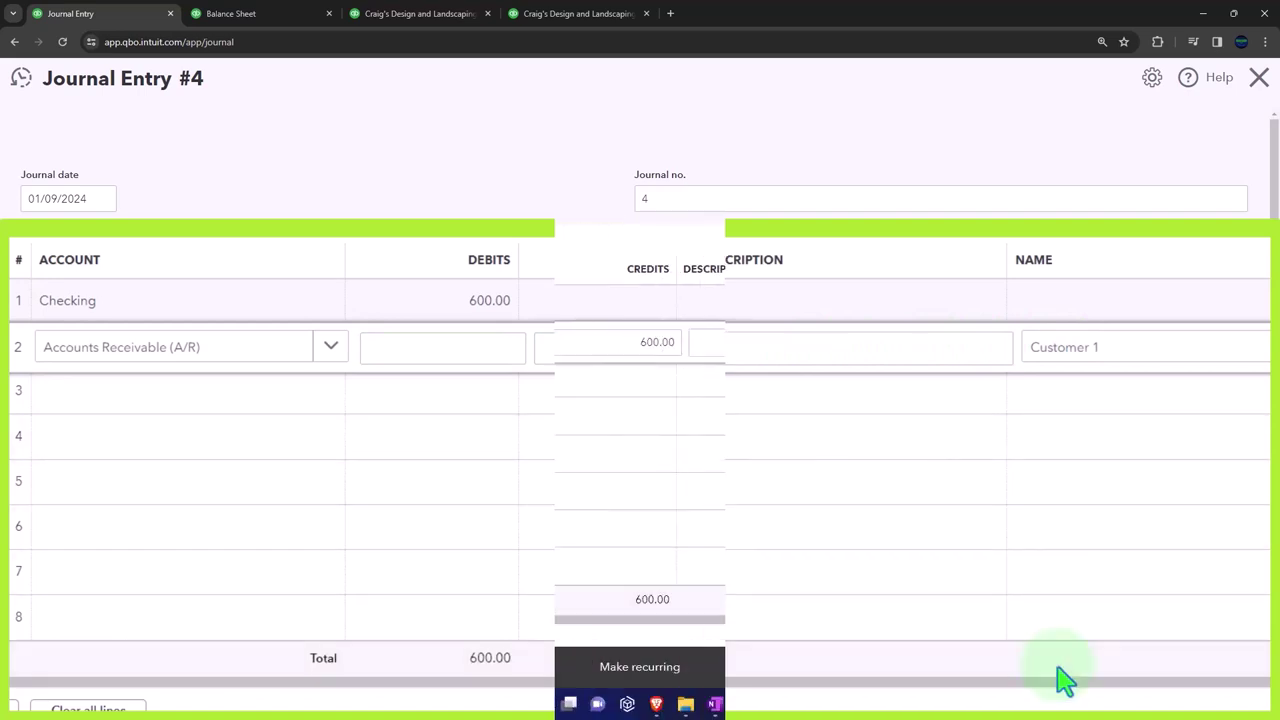
pyautogui.click(1180, 668)
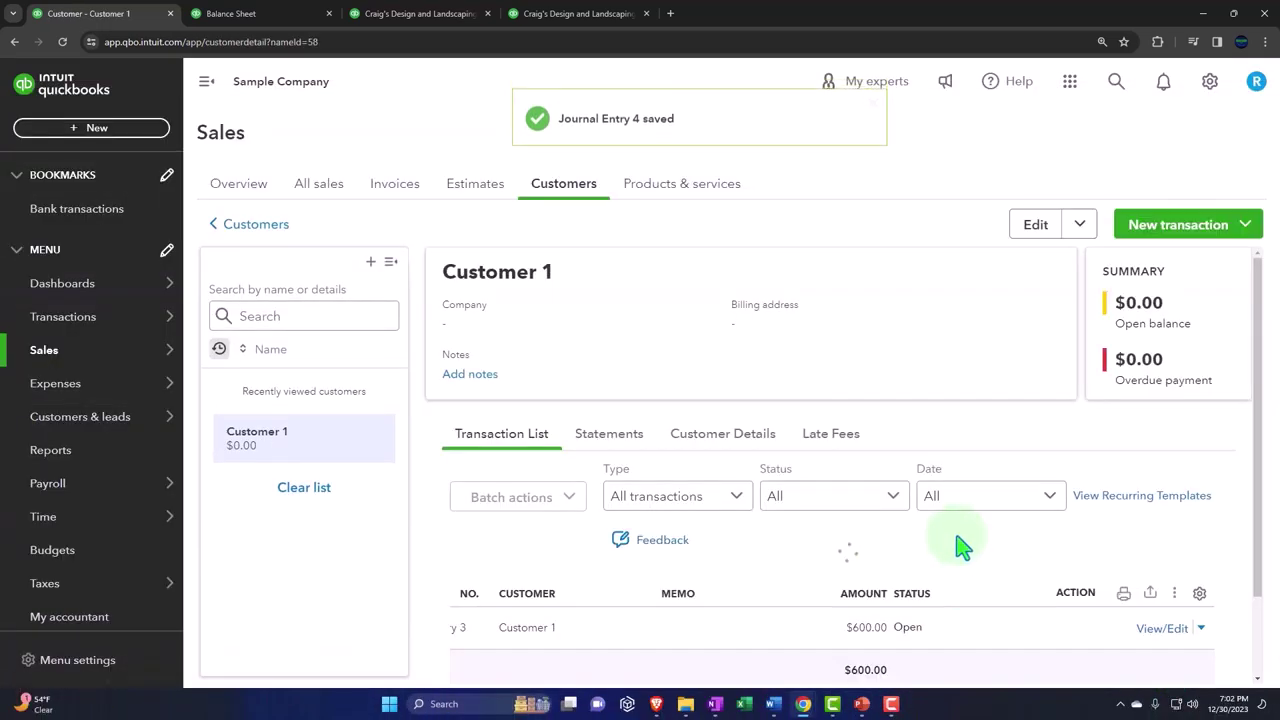
# Review the journal entries in Customer 1's transaction list with the navigation menu collapsed.
pyautogui.scroll(-2, 729, 455)
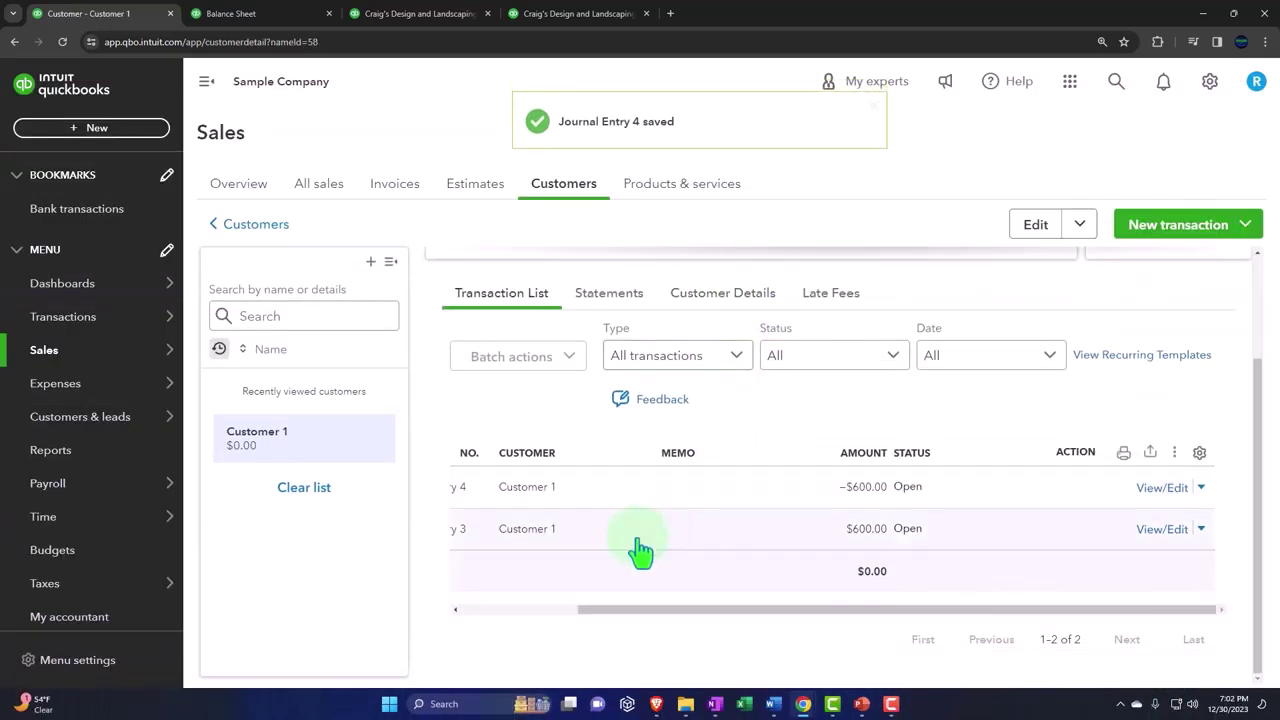
pyautogui.moveTo(623, 609); pyautogui.dragTo(500, 625)
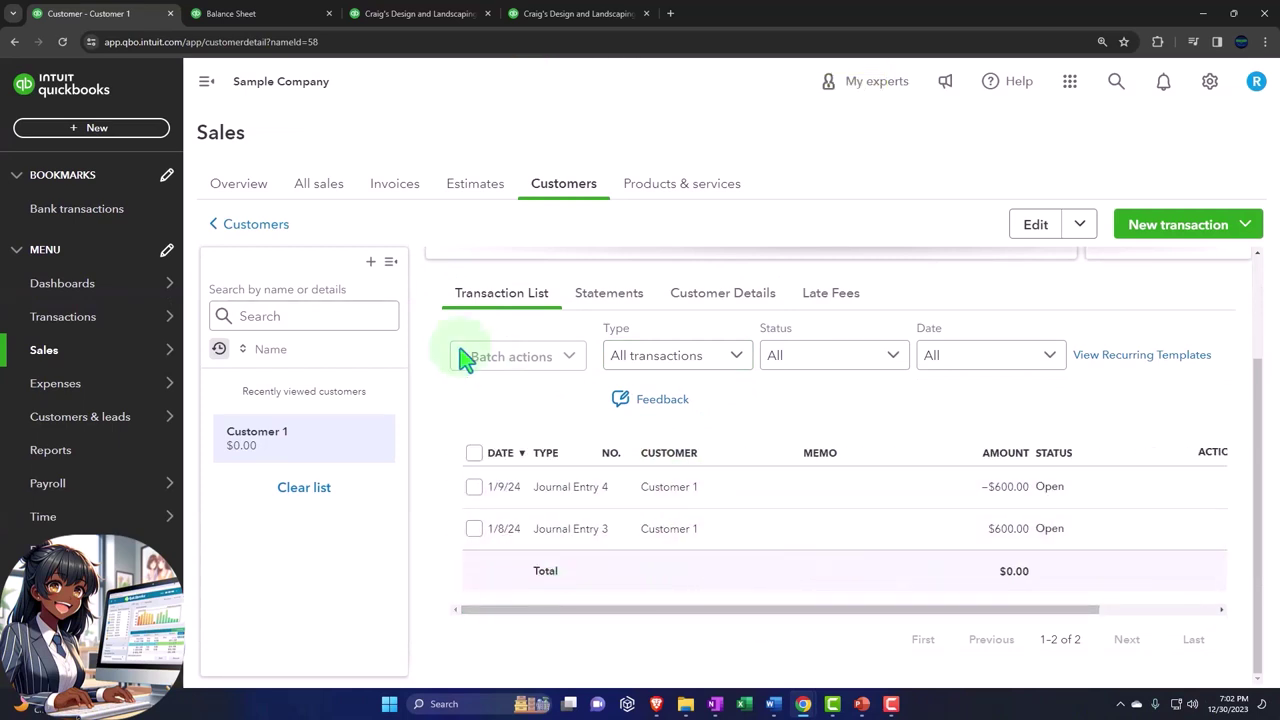
pyautogui.click(206, 81)
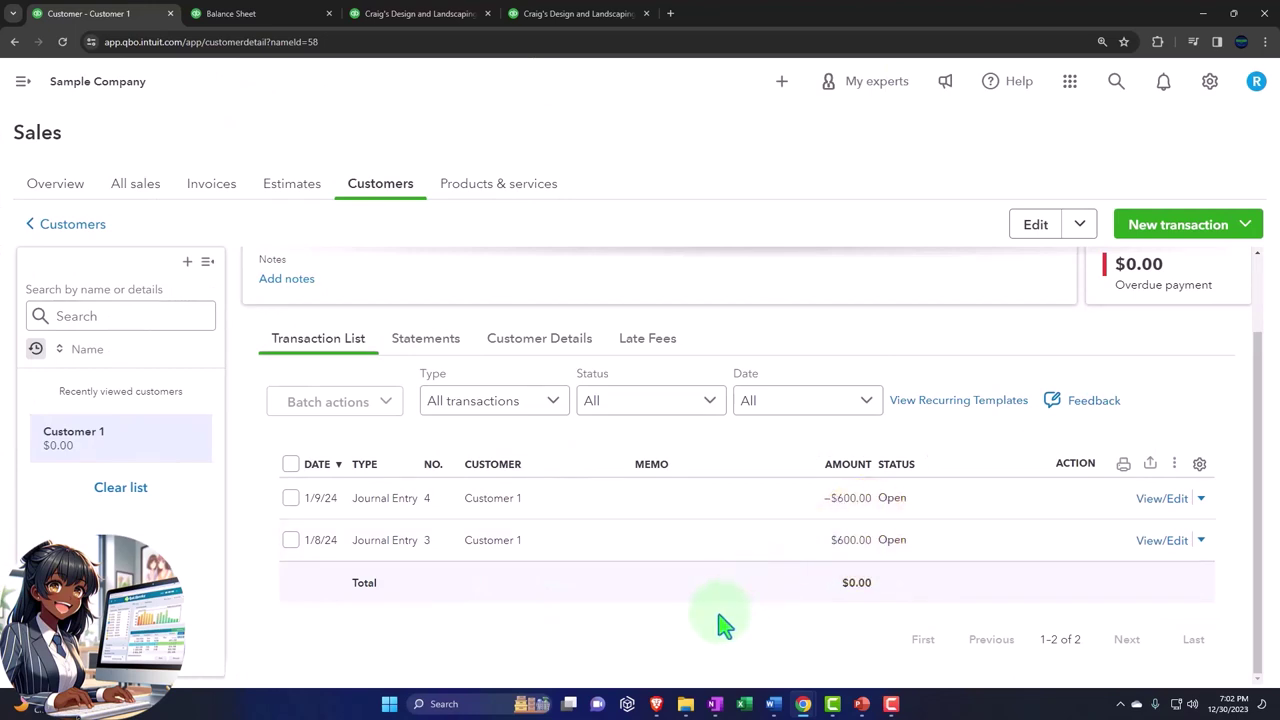
# Rerun the Customer Balance Detail report for all dates and check the journal entries listed under Customer 1.
pyautogui.click(578, 18)
pyautogui.scroll(5, 691, 346)
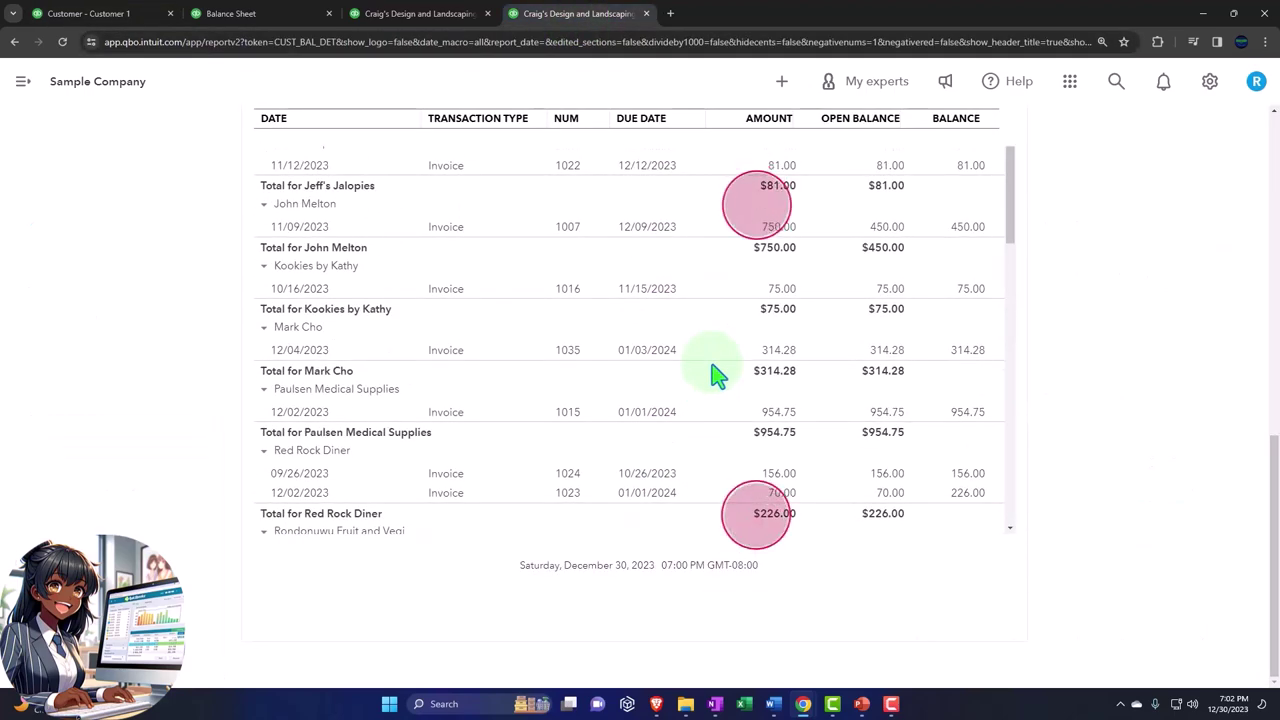
pyautogui.scroll(10, 1136, 378)
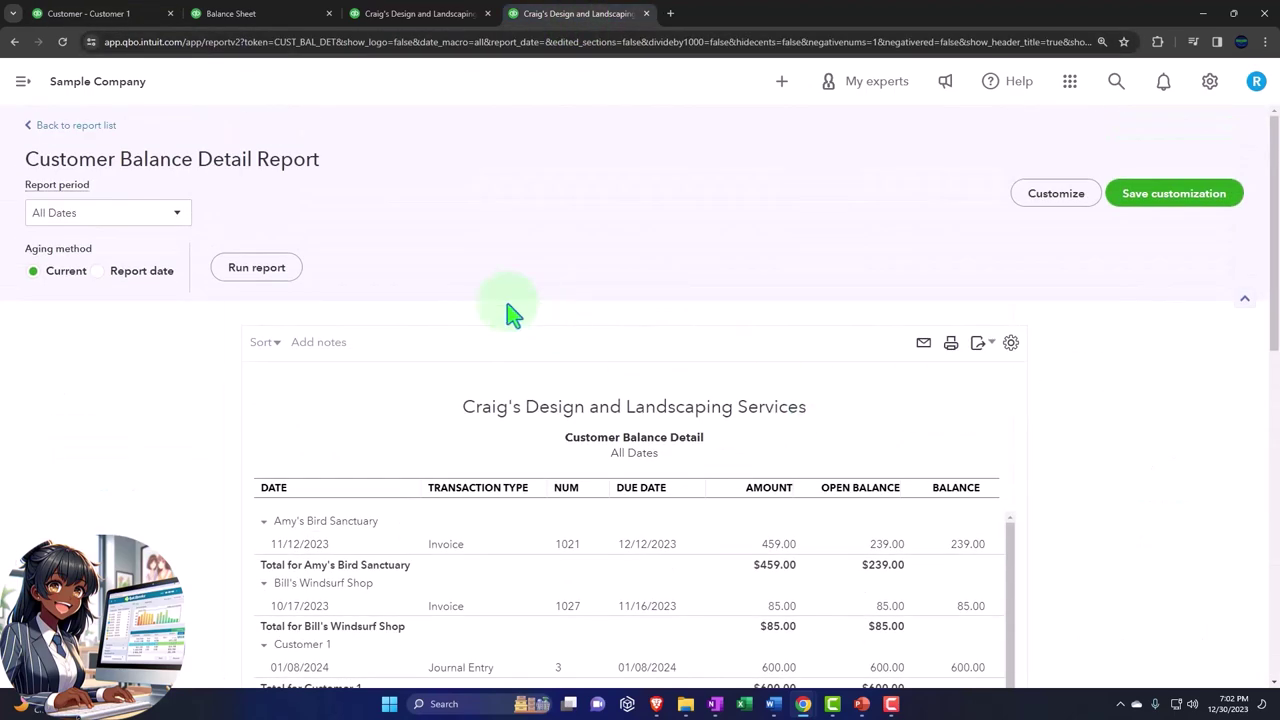
pyautogui.click(260, 268)
pyautogui.scroll(-2, 194, 420)
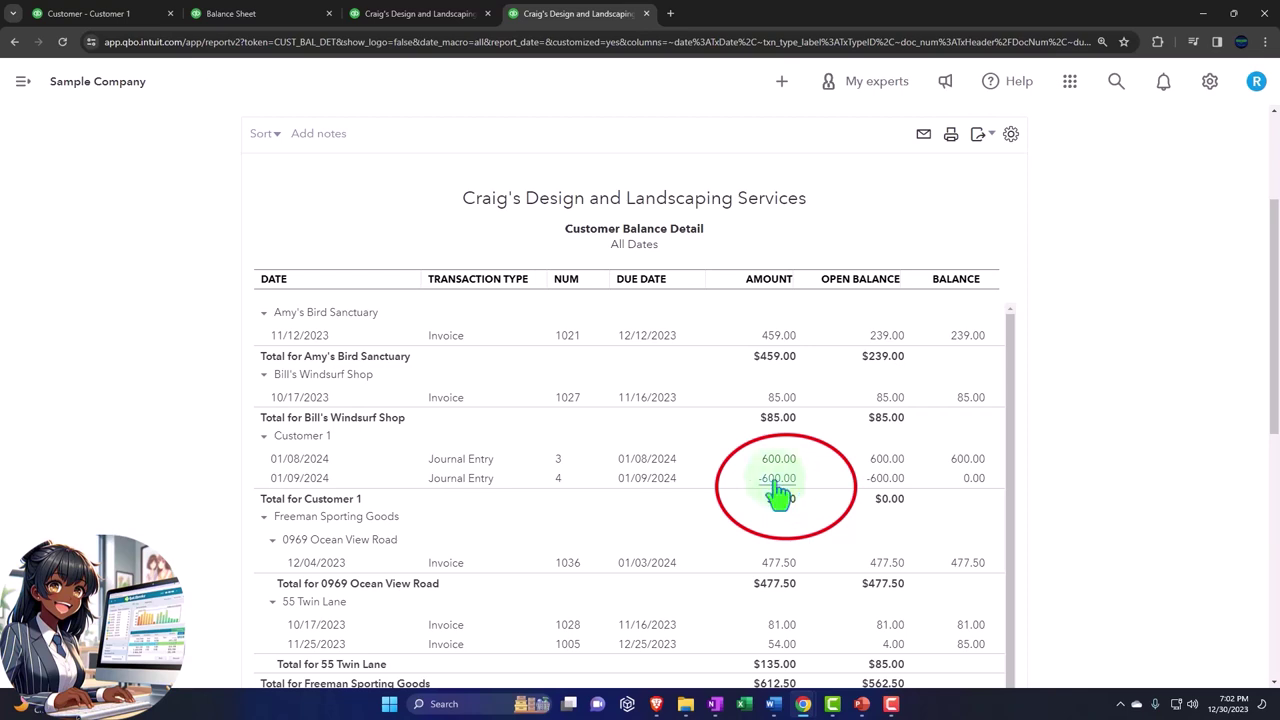
# Start receiving a payment from Customer 1, examine its outstanding transactions and credits, and close the payment form without saving.
pyautogui.click(100, 14)
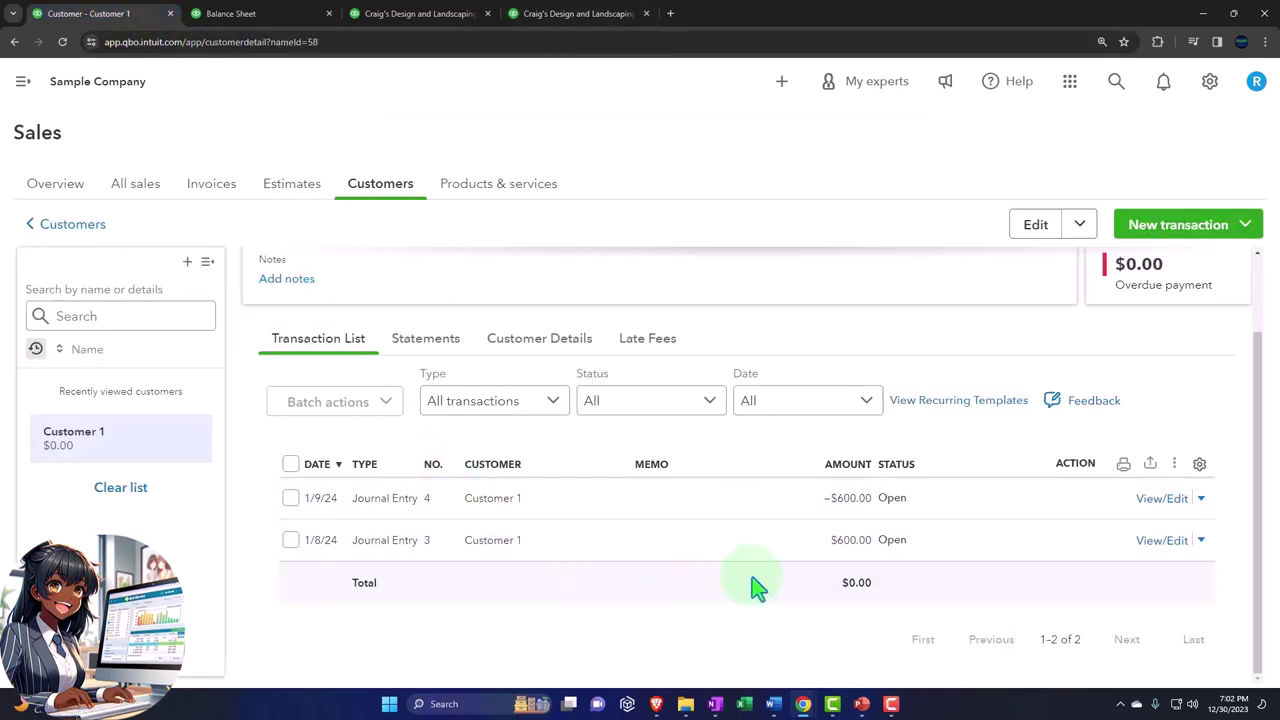
pyautogui.scroll(2, 771, 586)
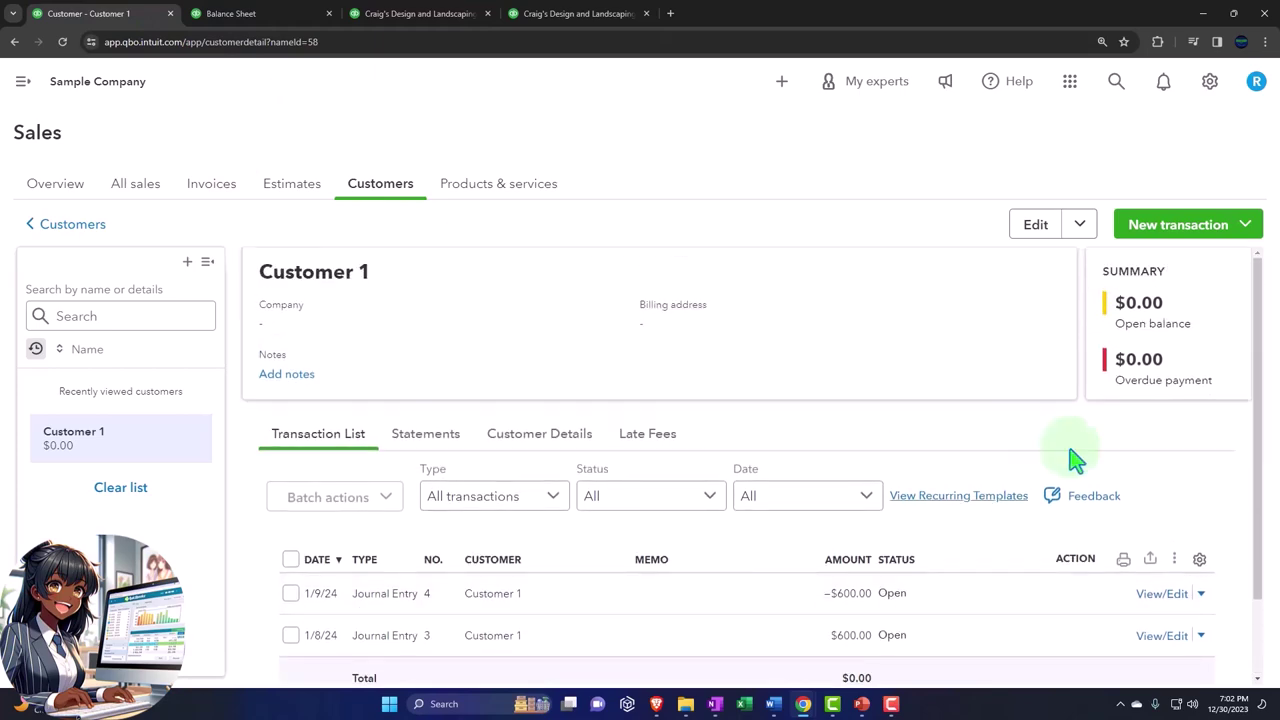
pyautogui.click(1218, 244)
pyautogui.click(1158, 295)
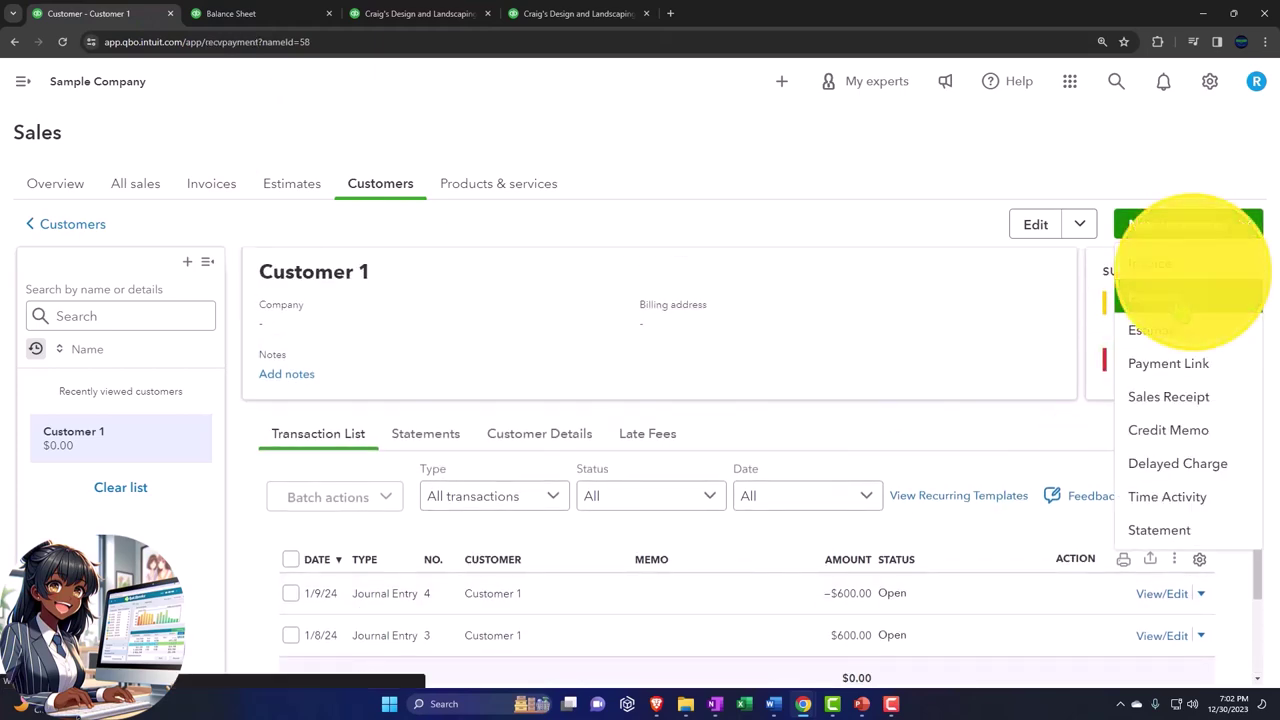
pyautogui.scroll(-2, 514, 443)
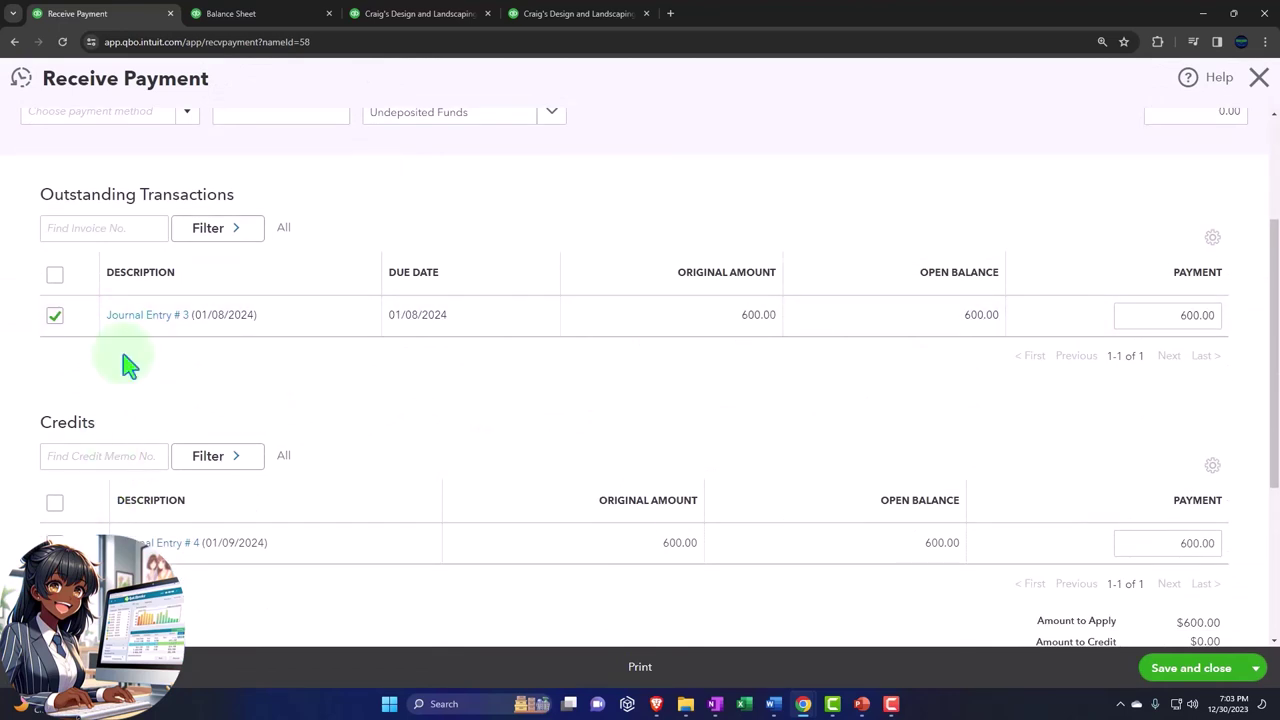
pyautogui.click(1258, 77)
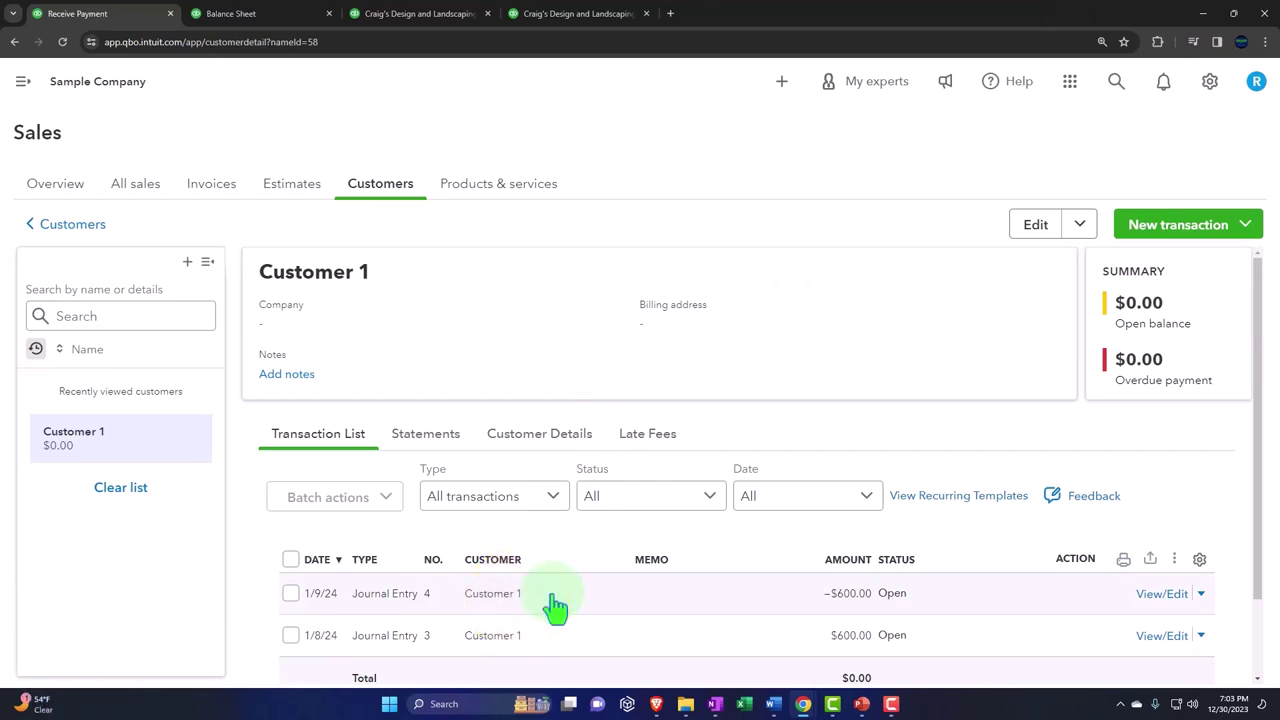
# Show the list of new transaction types and examine the Invoice and Journal entry options.
pyautogui.click(22, 84)
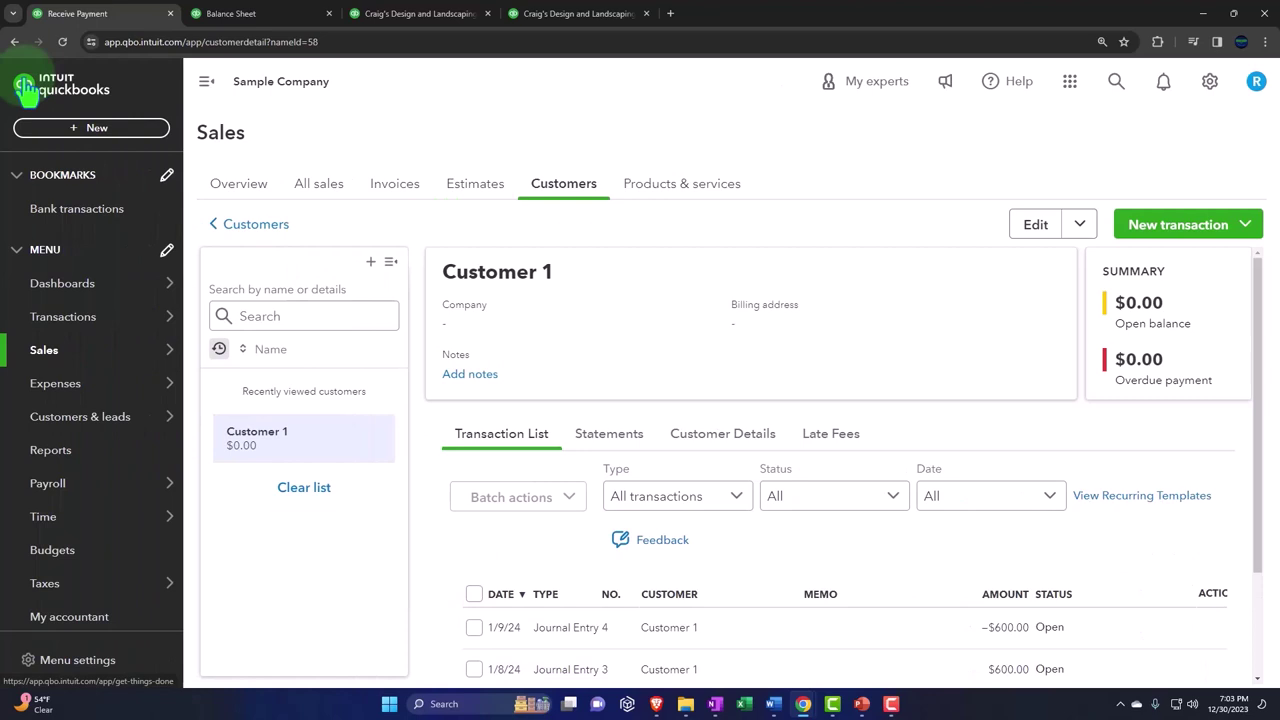
pyautogui.click(70, 129)
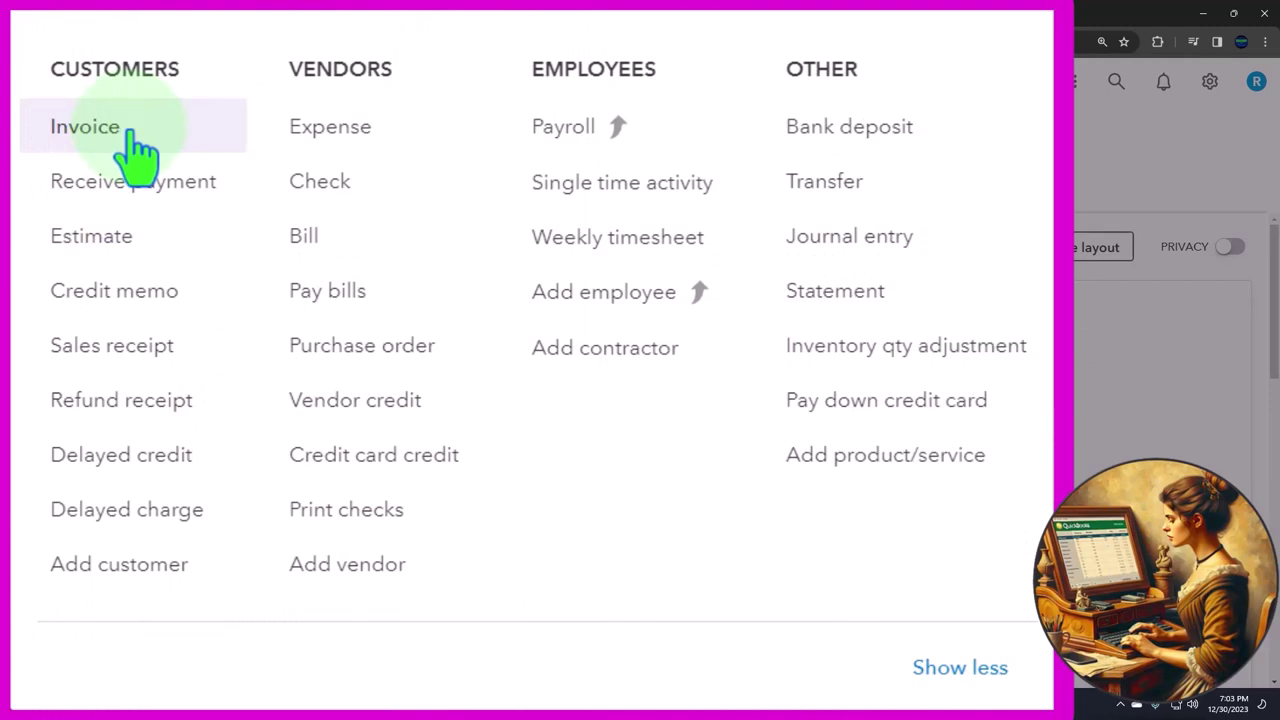
pyautogui.click(128, 135)
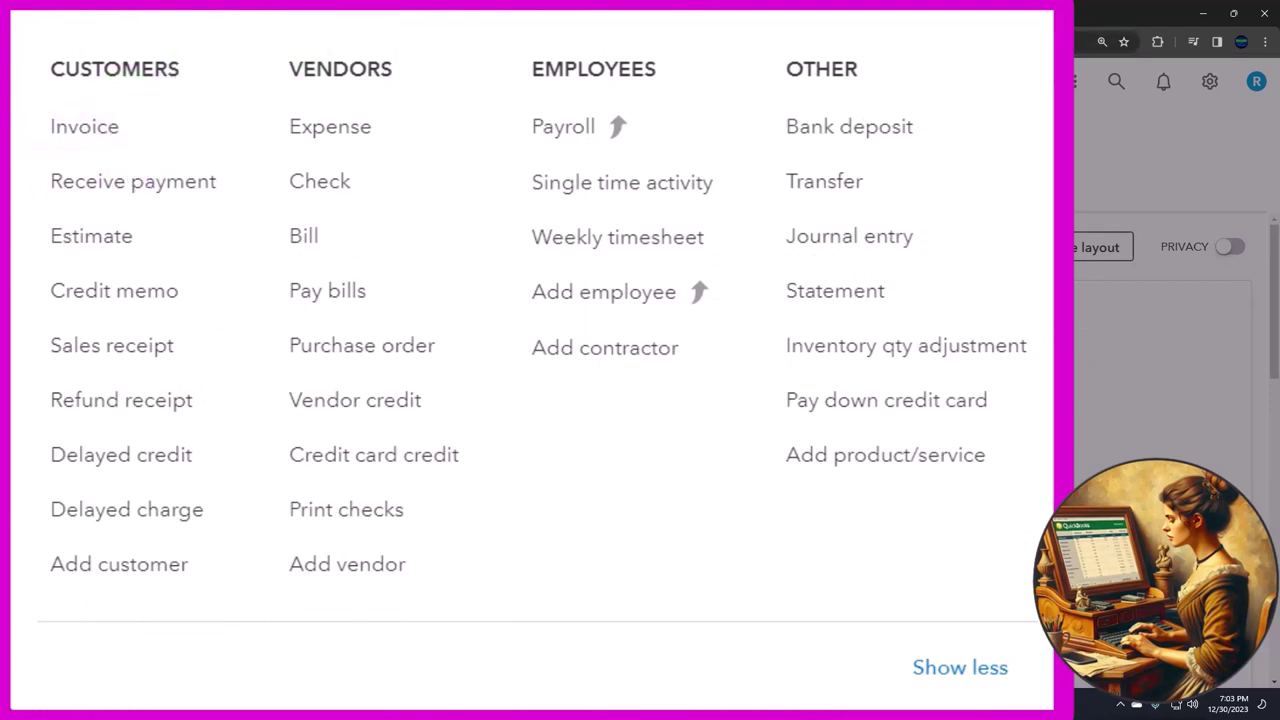
pyautogui.click(472, 147)
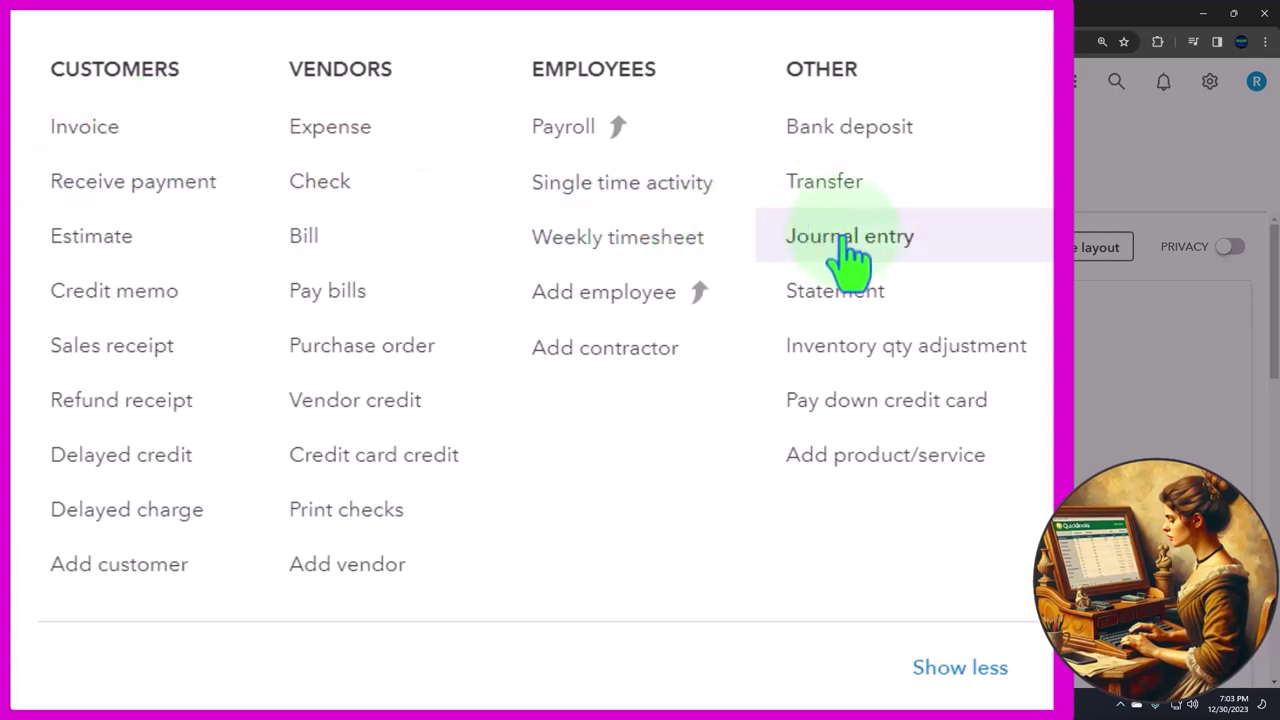
pyautogui.click(946, 242)
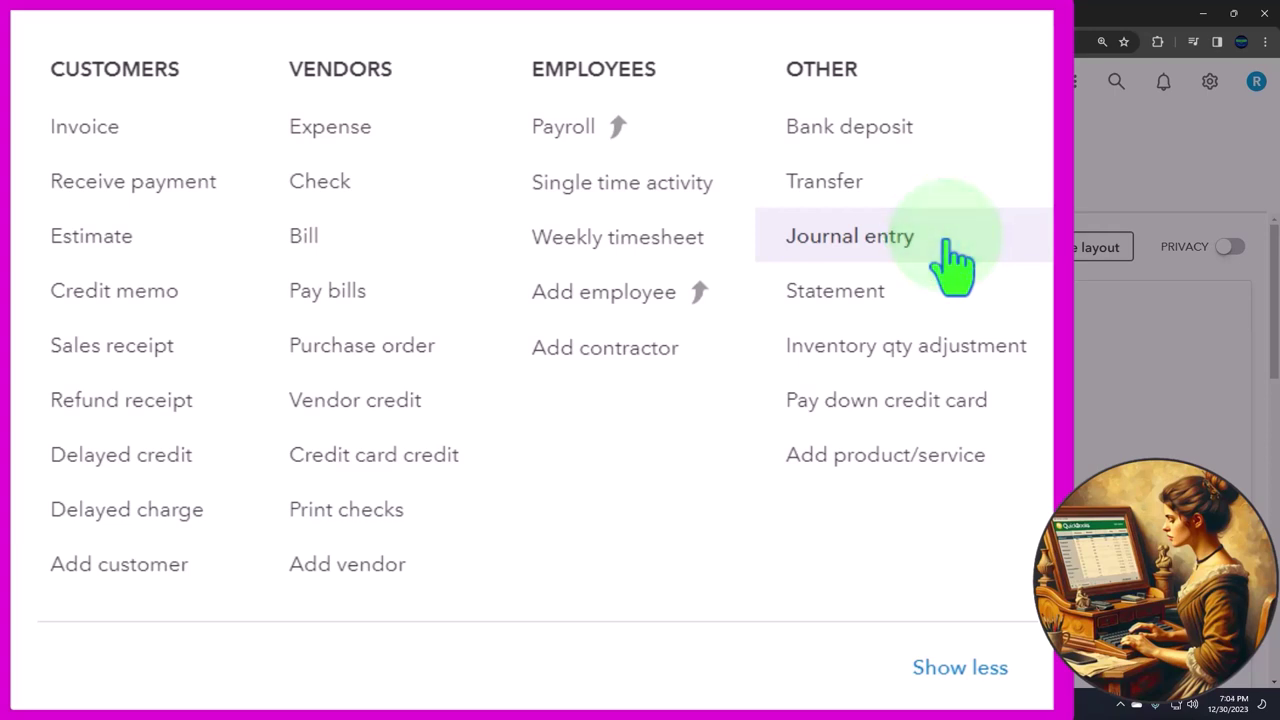